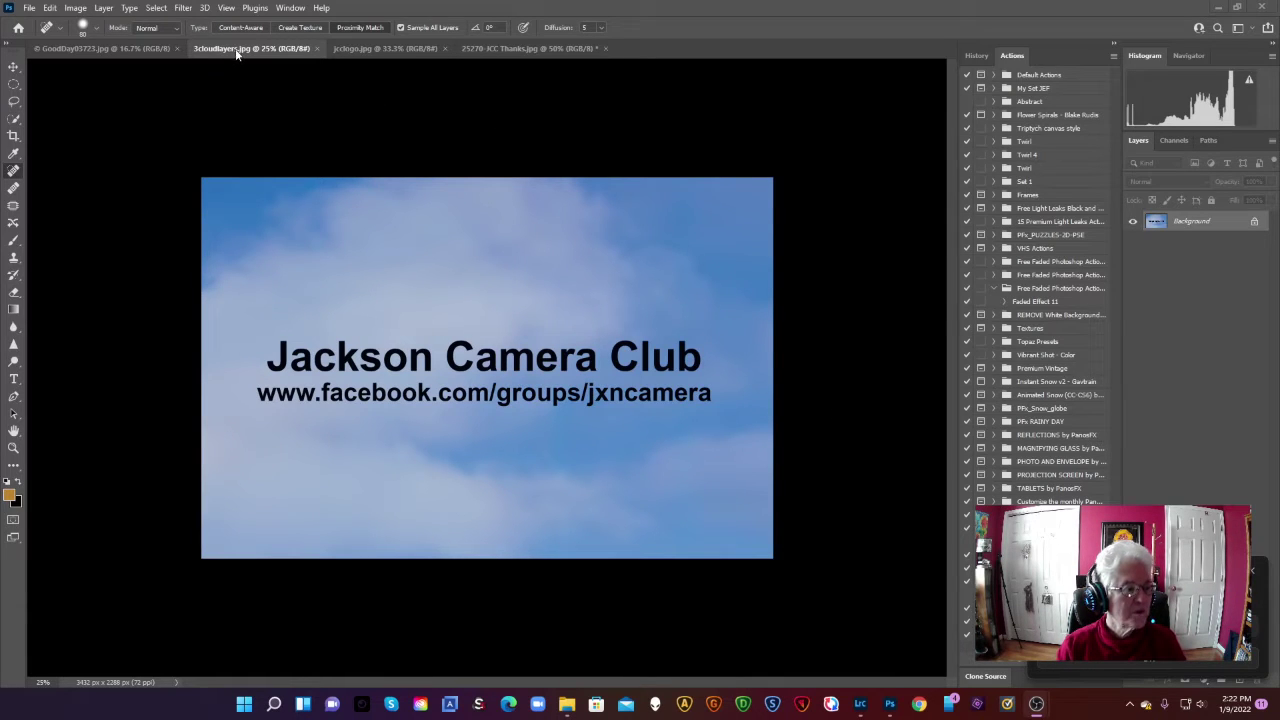
# - Cycle through the jcclogo and 3cloudlayers images, ending on the GoodDay03723.jpg sunset photo
pyautogui.click(385, 48)
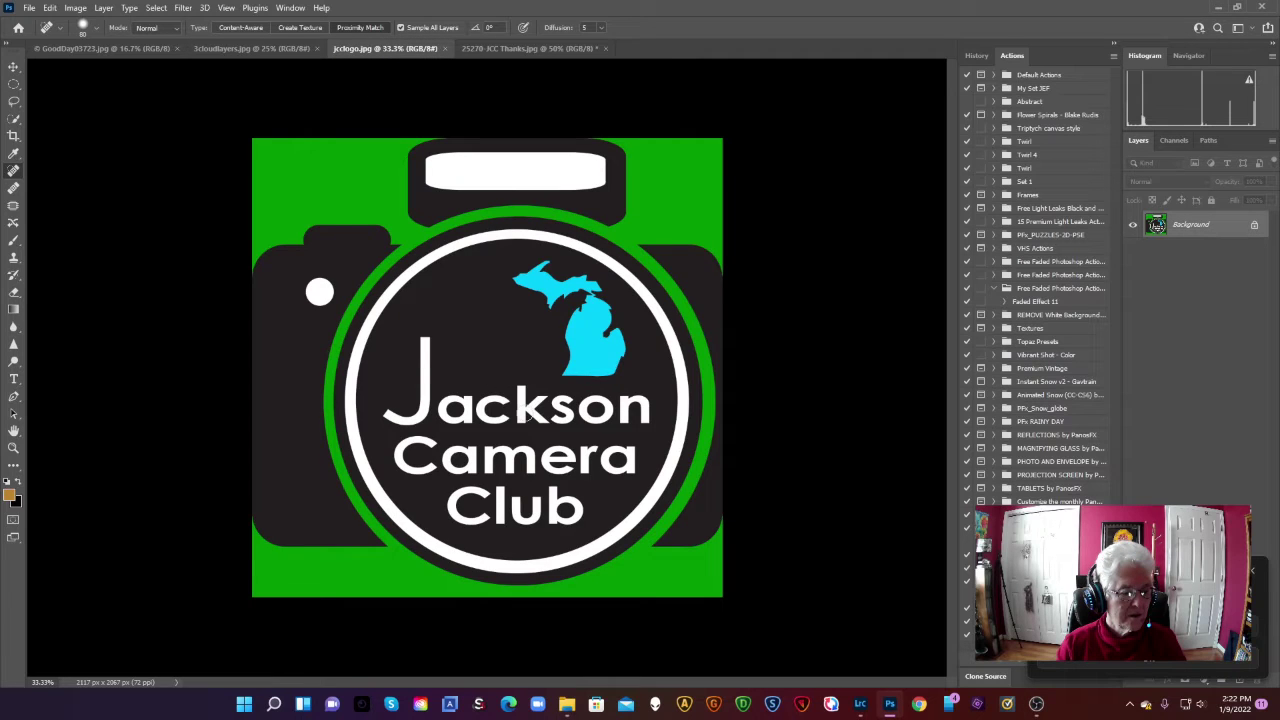
pyautogui.click(240, 48)
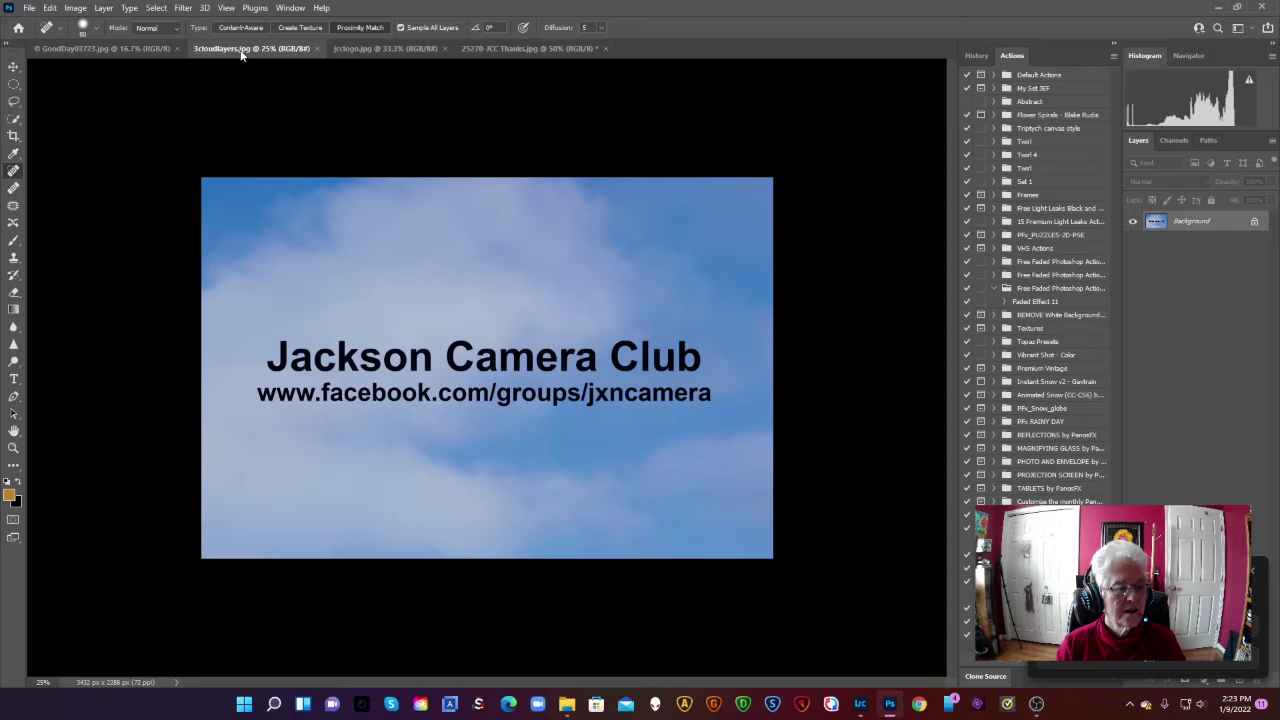
pyautogui.click(399, 50)
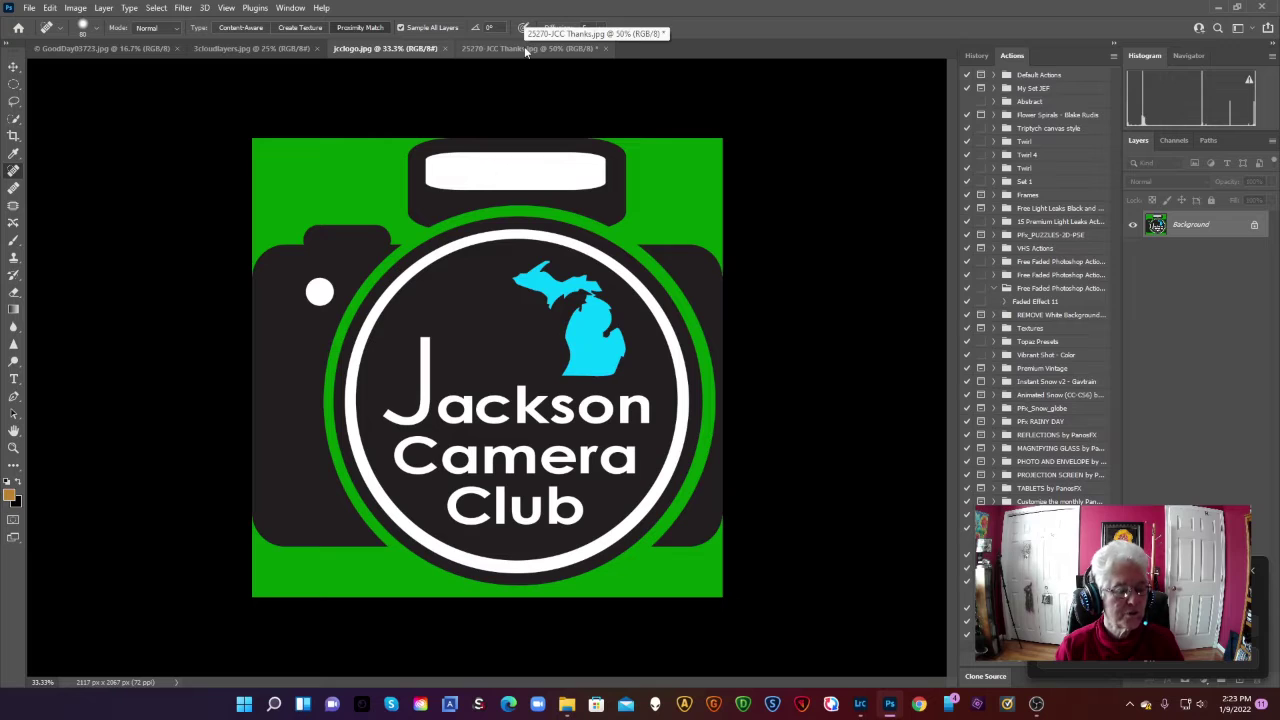
pyautogui.click(98, 50)
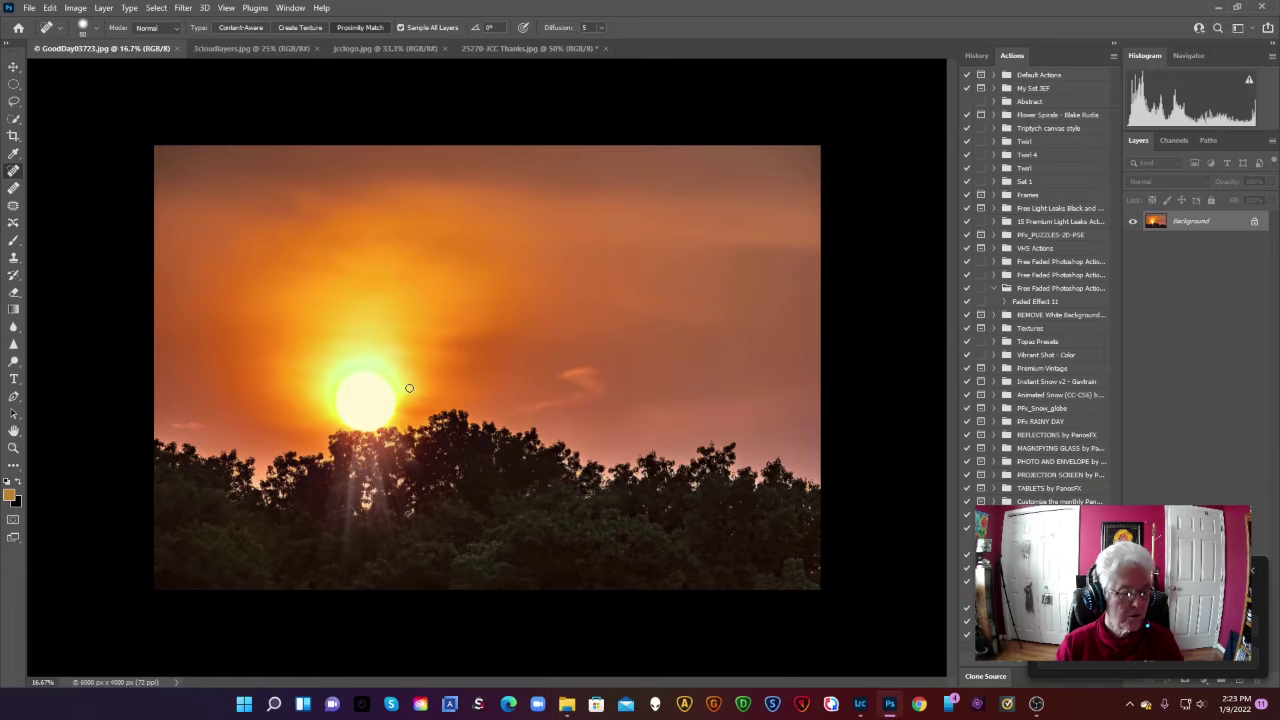
# - Minimize Photoshop and open the 1 YouTubeChat folder maximized in File Explorer
pyautogui.click(1219, 7)
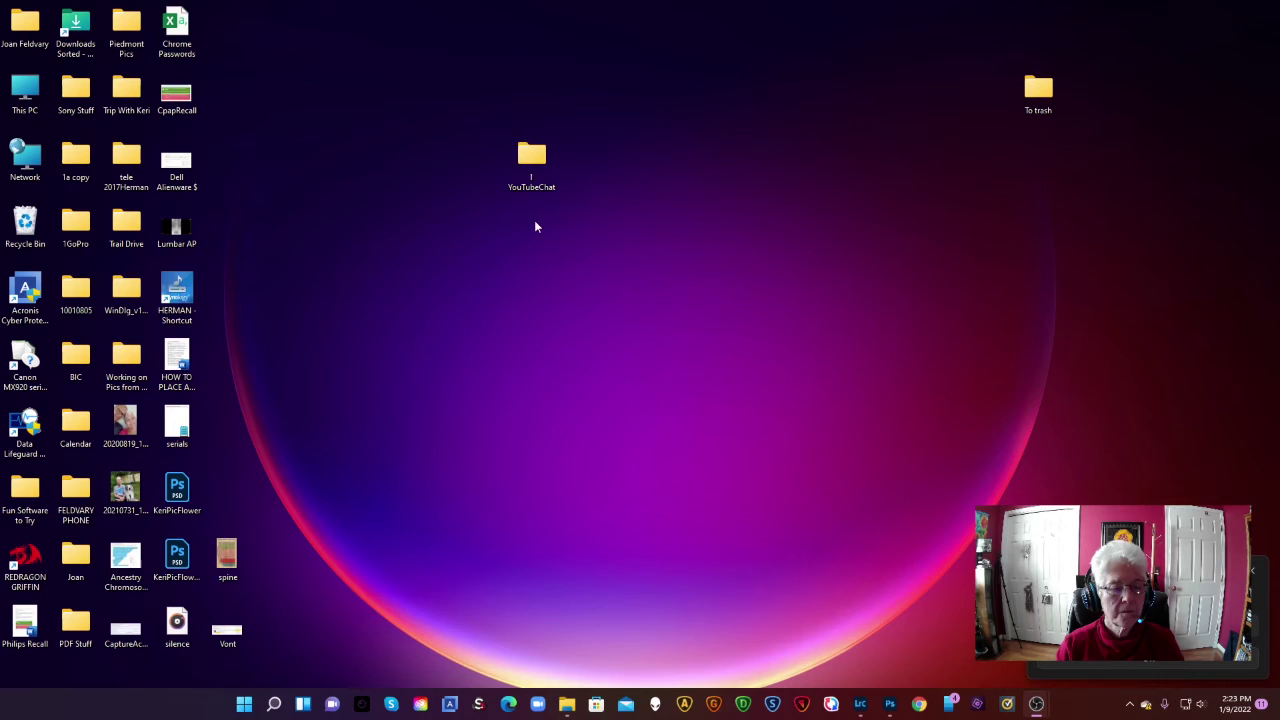
pyautogui.doubleClick(532, 158)
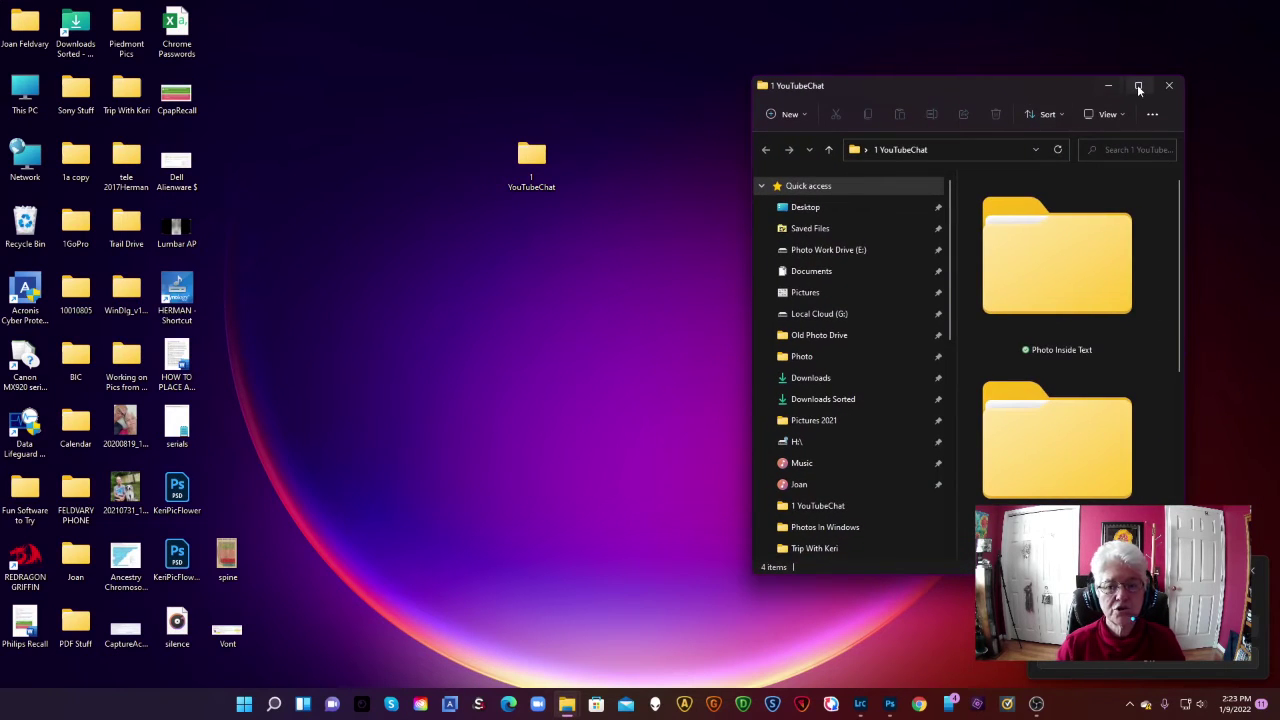
pyautogui.click(1138, 85)
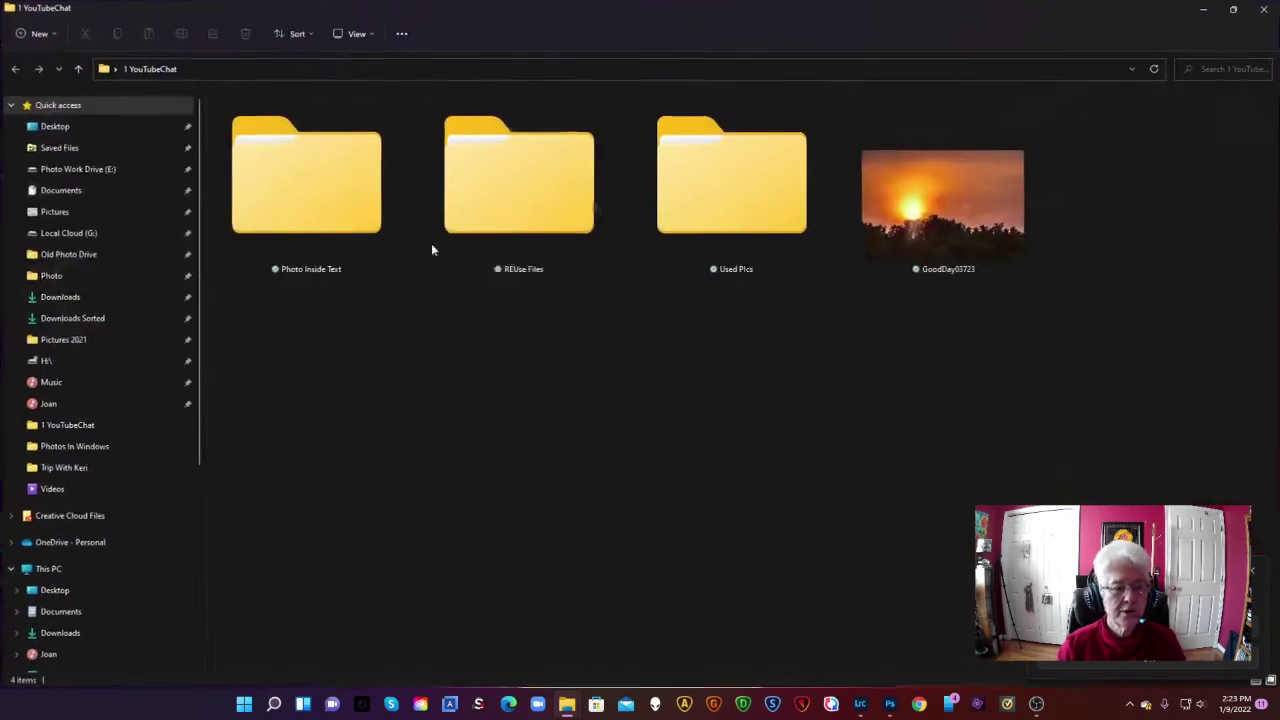
# - Choose Open with > Photos from the GoodDay03723 image's context menu
pyautogui.click(922, 178)
pyautogui.rightClick(922, 178)
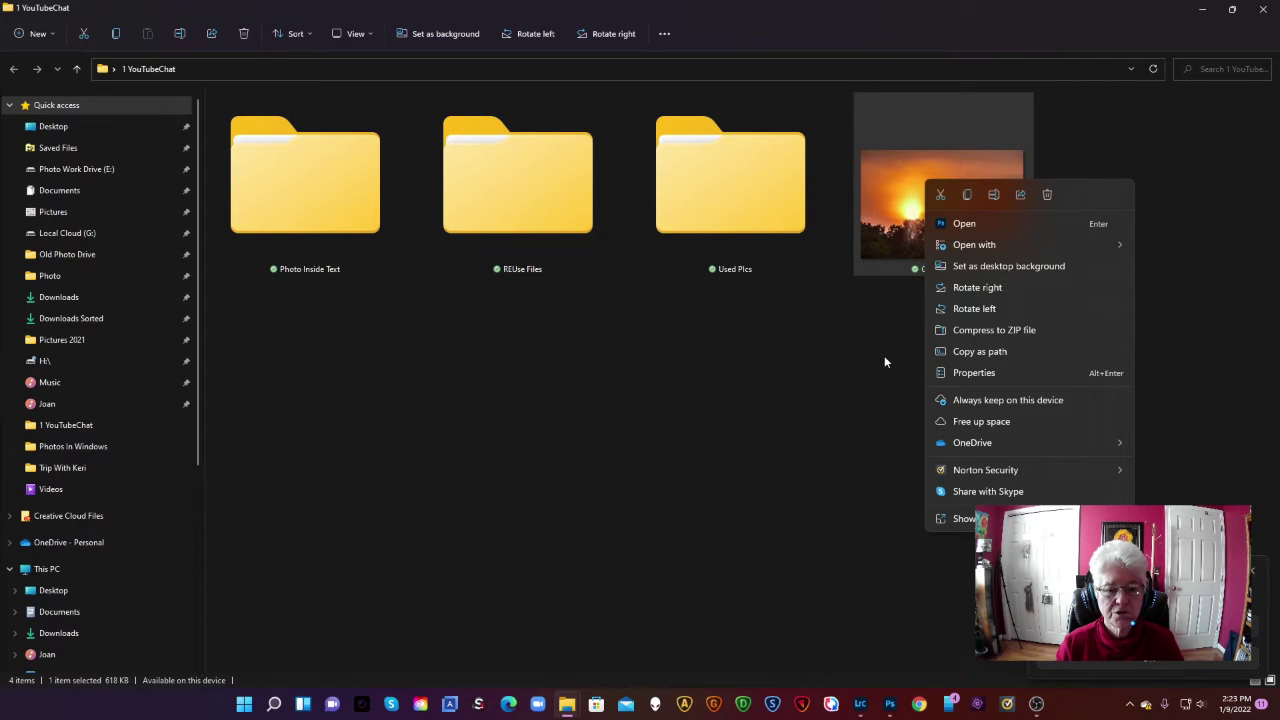
pyautogui.click(893, 178)
pyautogui.rightClick(892, 180)
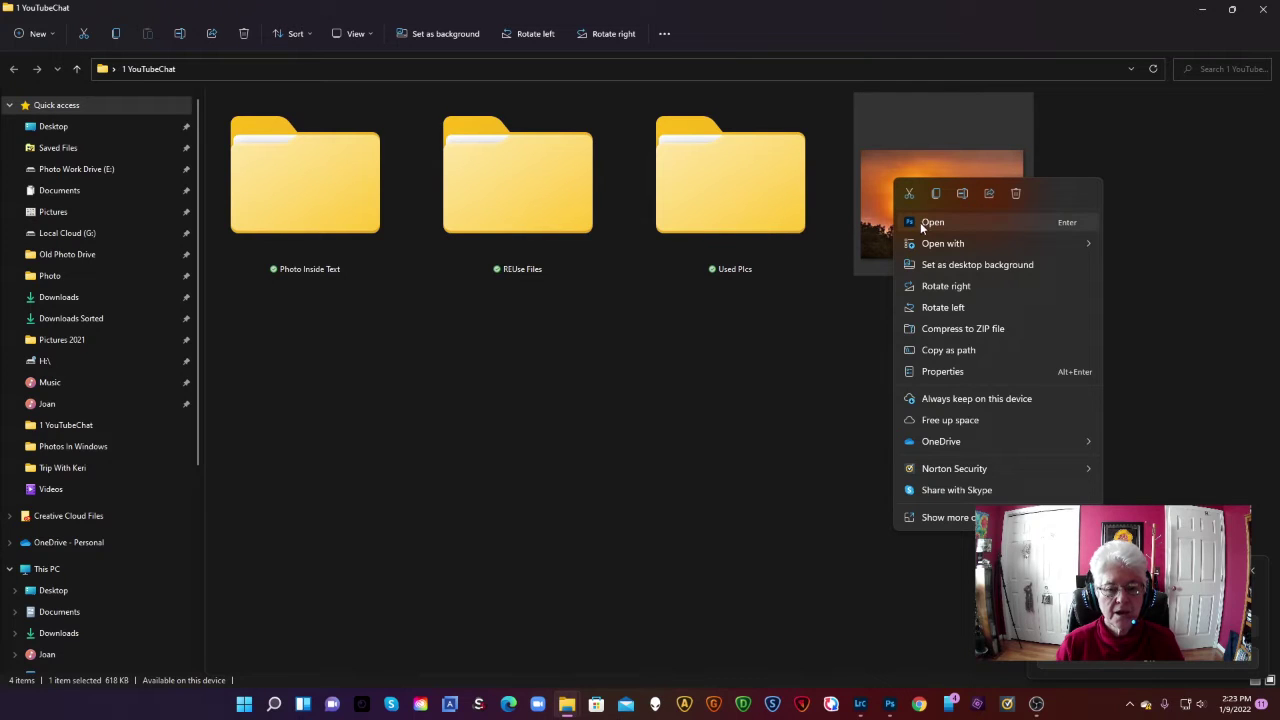
pyautogui.moveTo(929, 244)
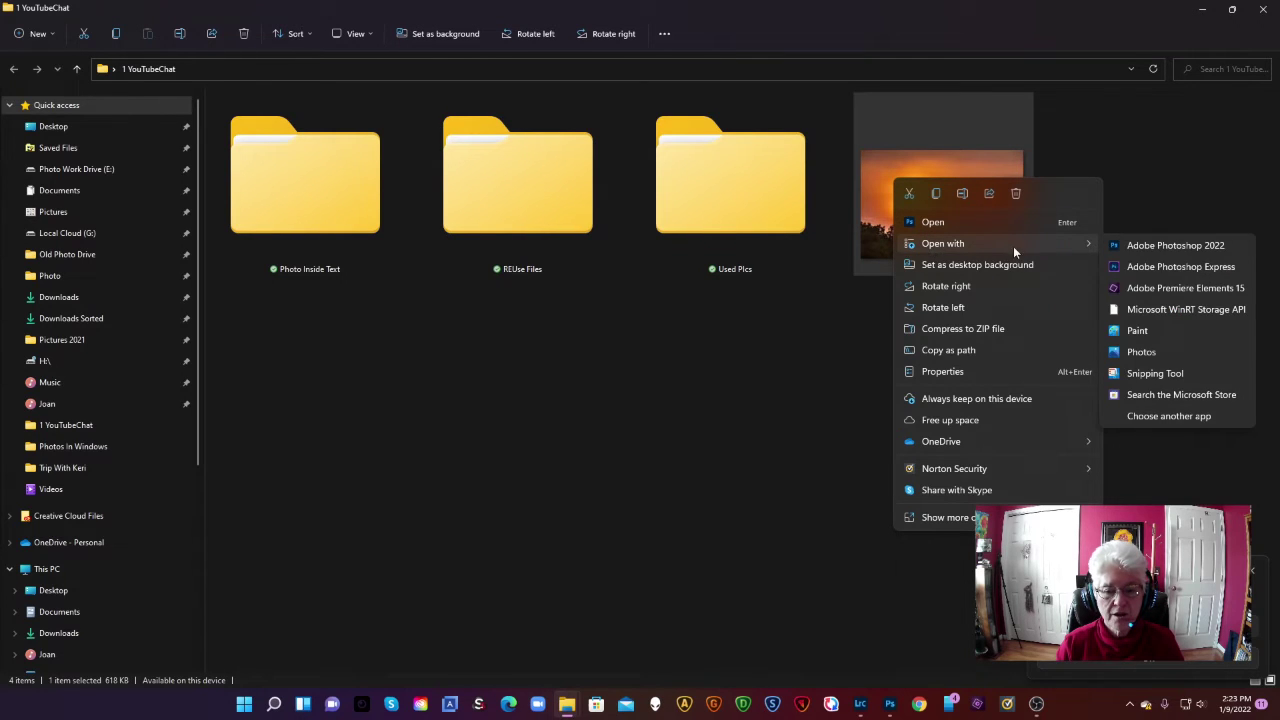
# - Open the GoodDay03723 sunset image in Photos and focus its viewer window
pyautogui.click(1143, 353)
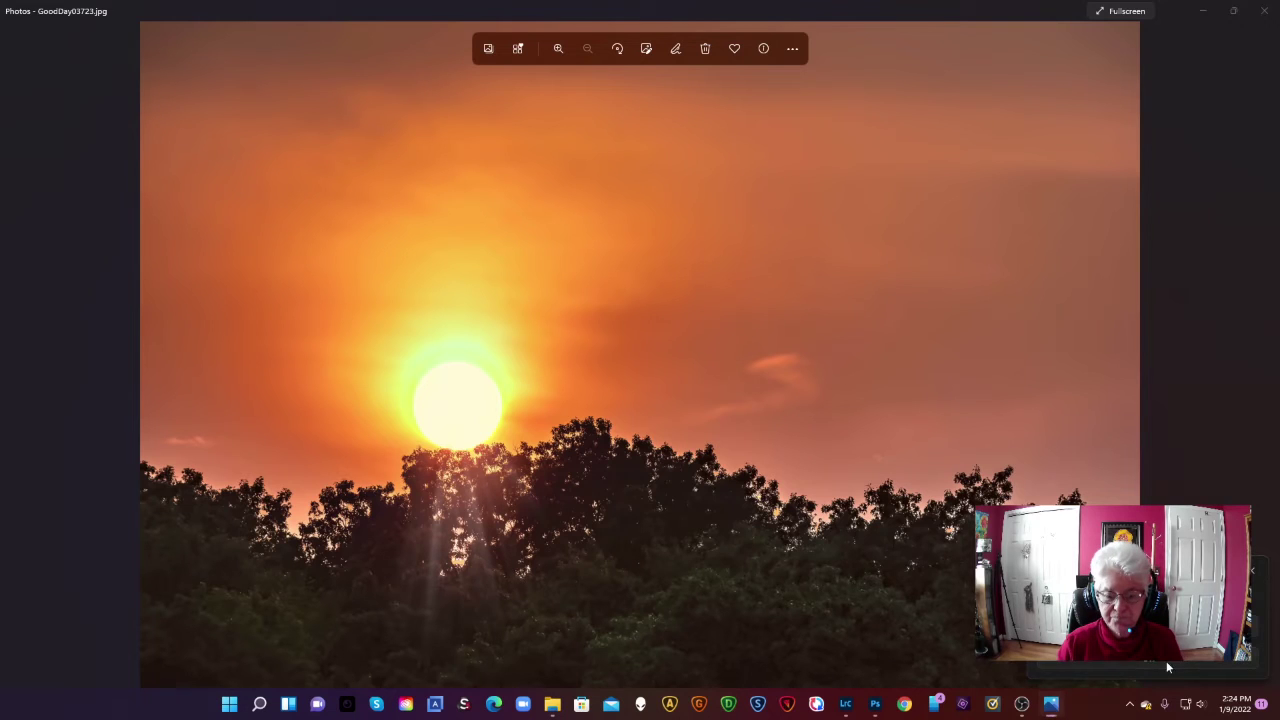
pyautogui.click(648, 200)
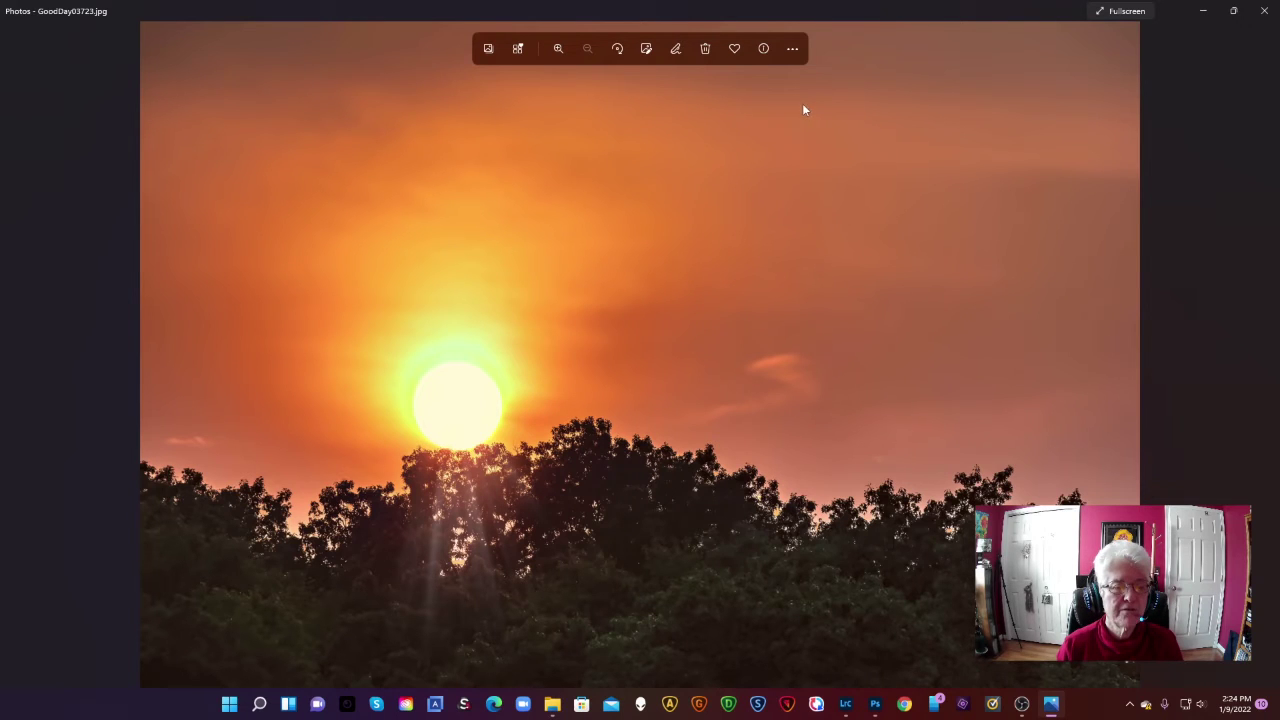
# - Choose Edit more > Add animated text from the photo's See more menu
pyautogui.click(792, 50)
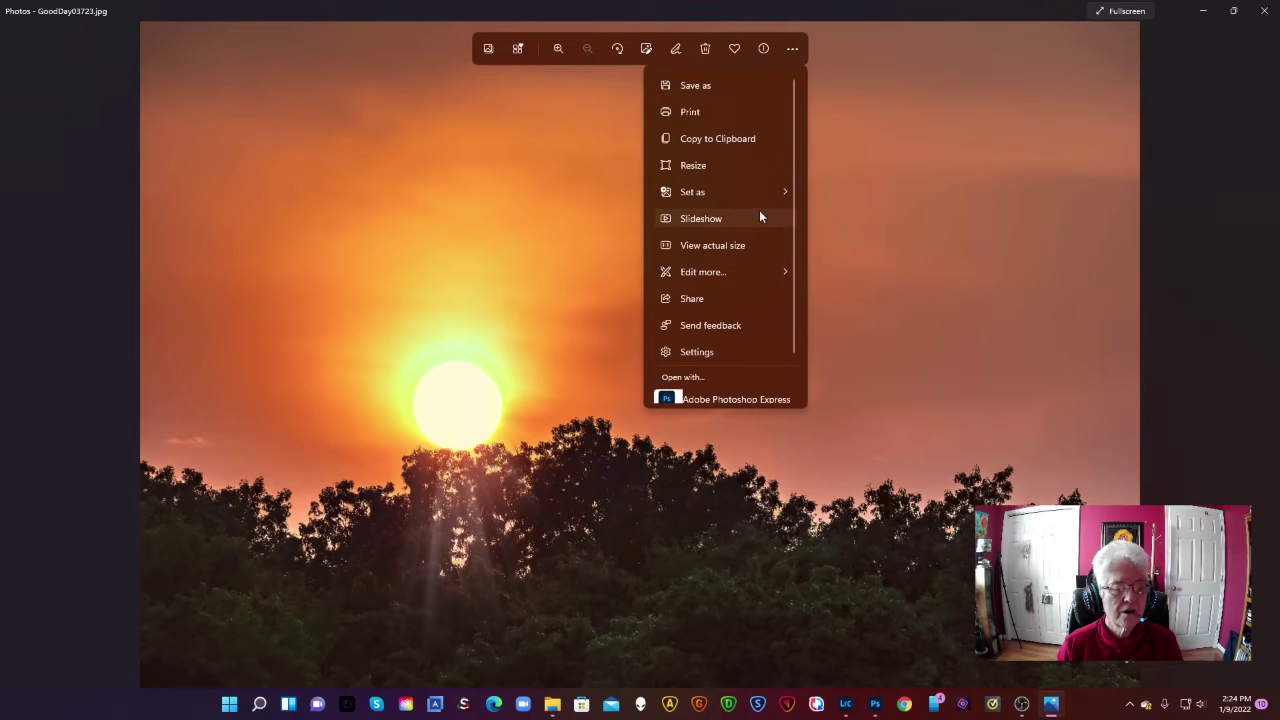
pyautogui.moveTo(734, 272)
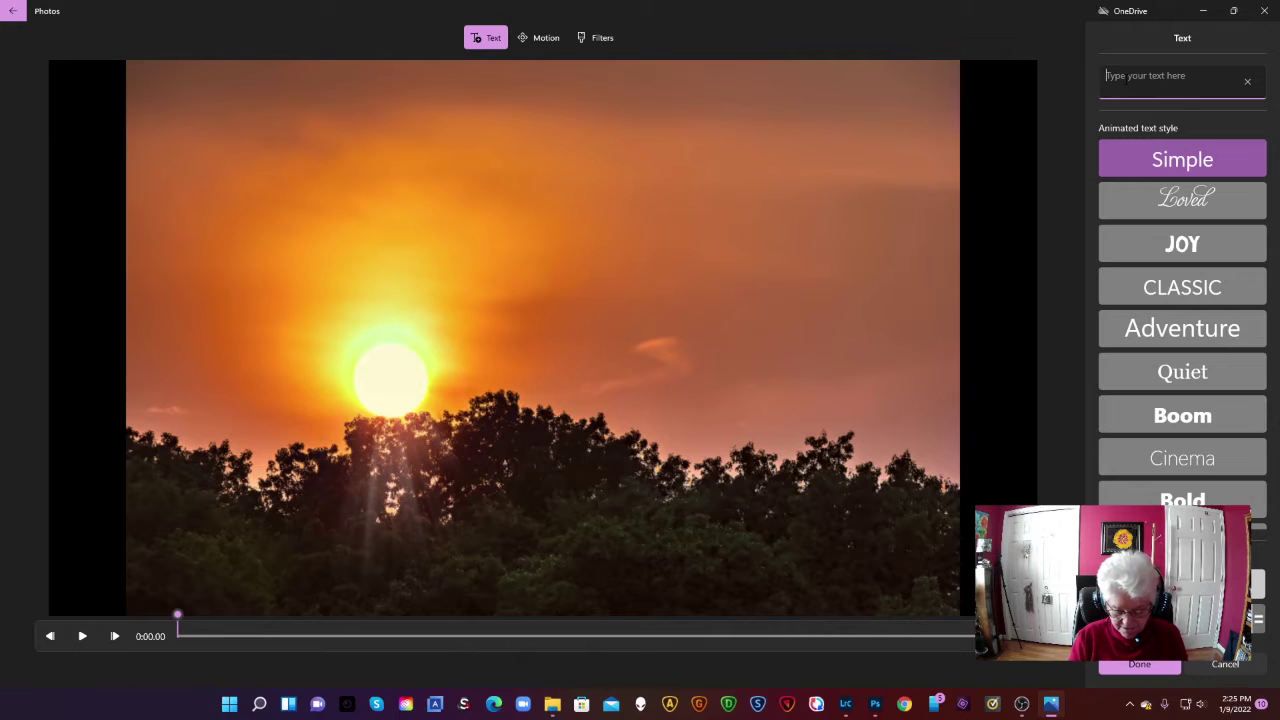
# - Enter the caption 'Beautiful Evening' in the Text box
pyautogui.write('B')
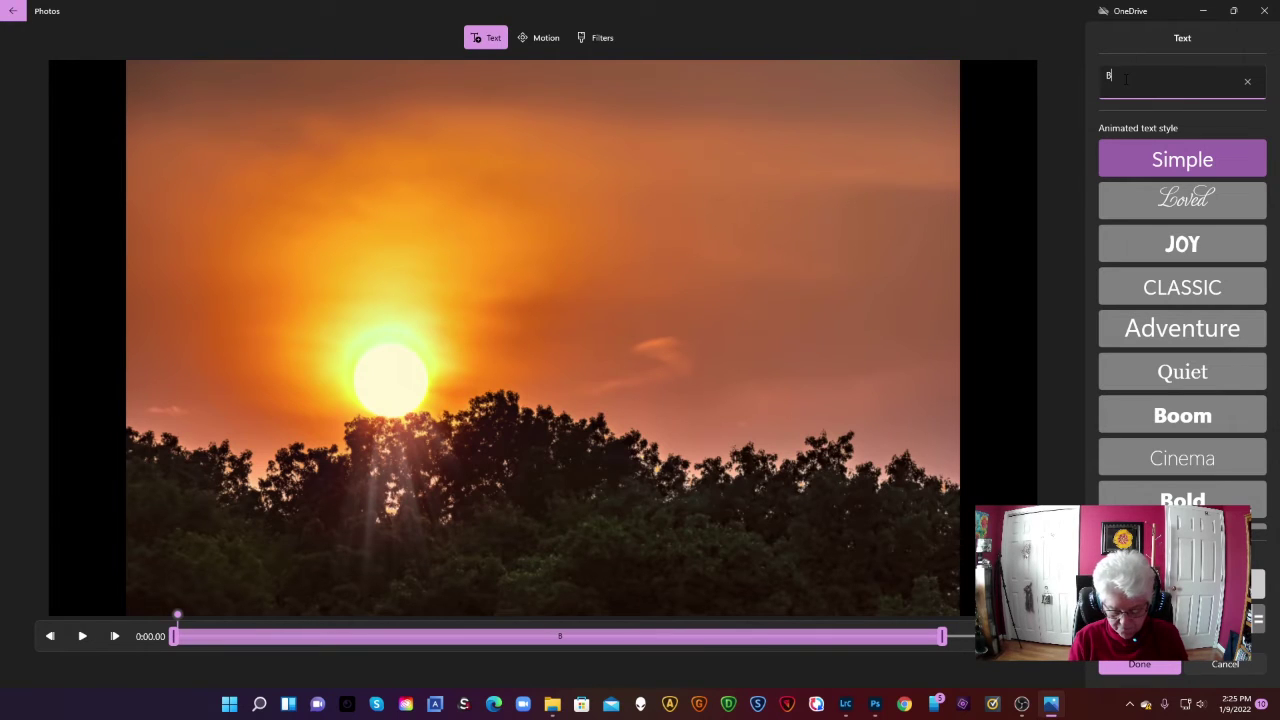
pyautogui.write('eautiful')
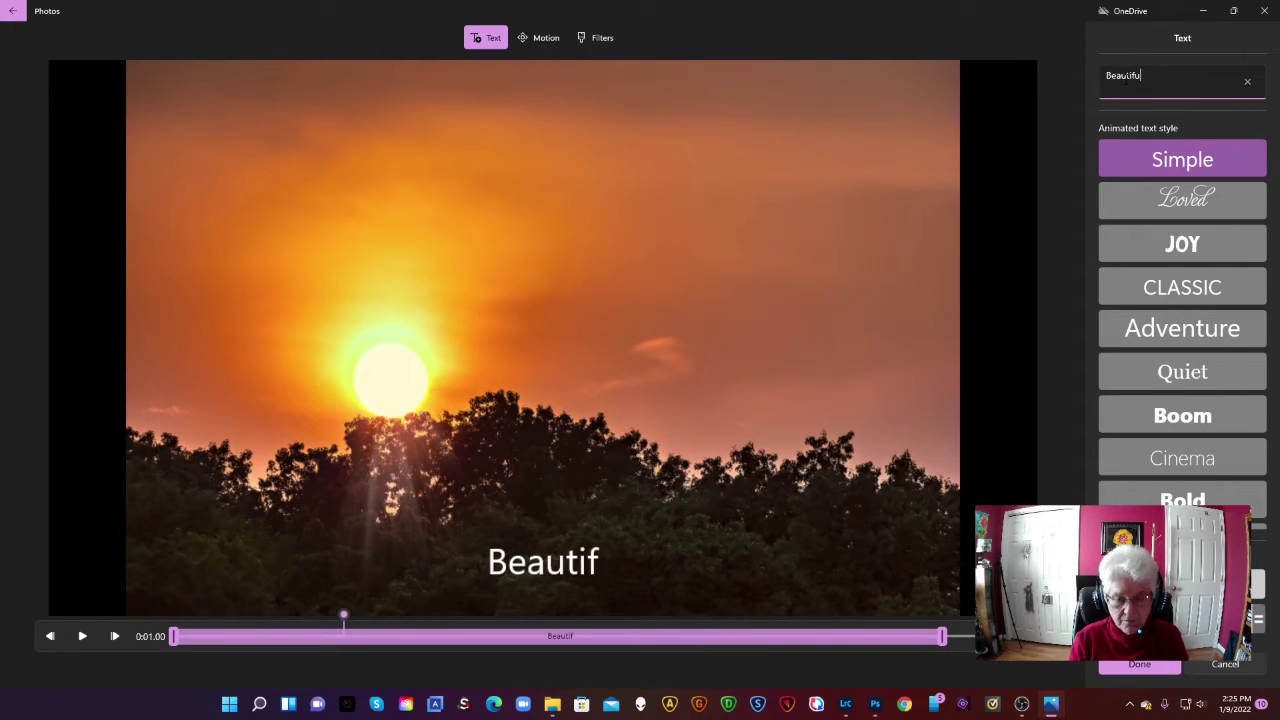
pyautogui.write(' E')
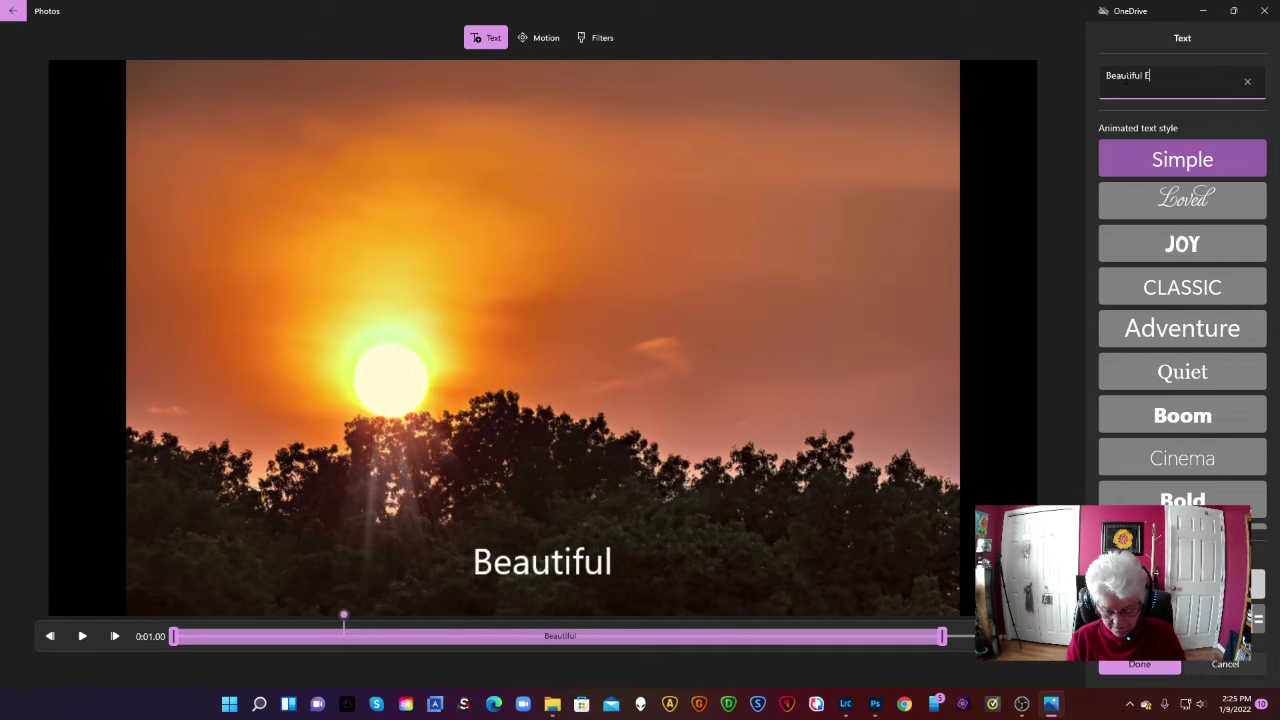
pyautogui.write('vening')
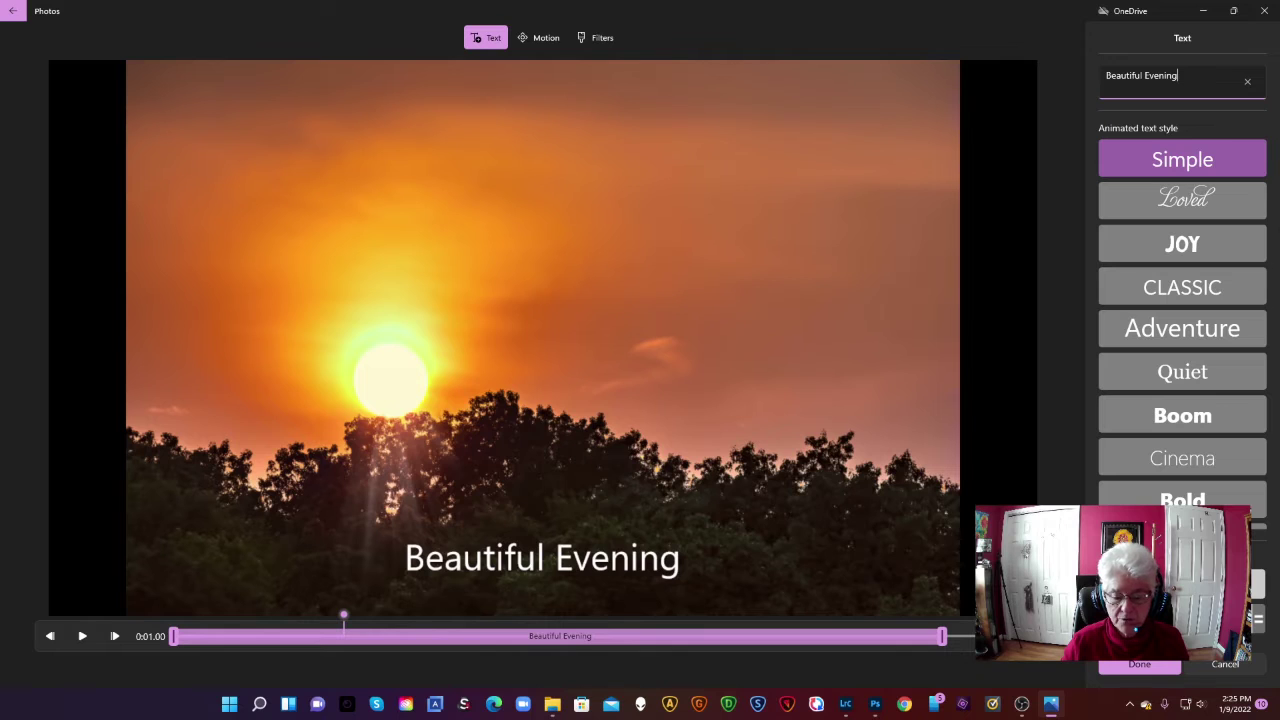
# - Apply the Loved style, then preview the JOY, CLASSIC and Adventure styles
pyautogui.click(1140, 580)
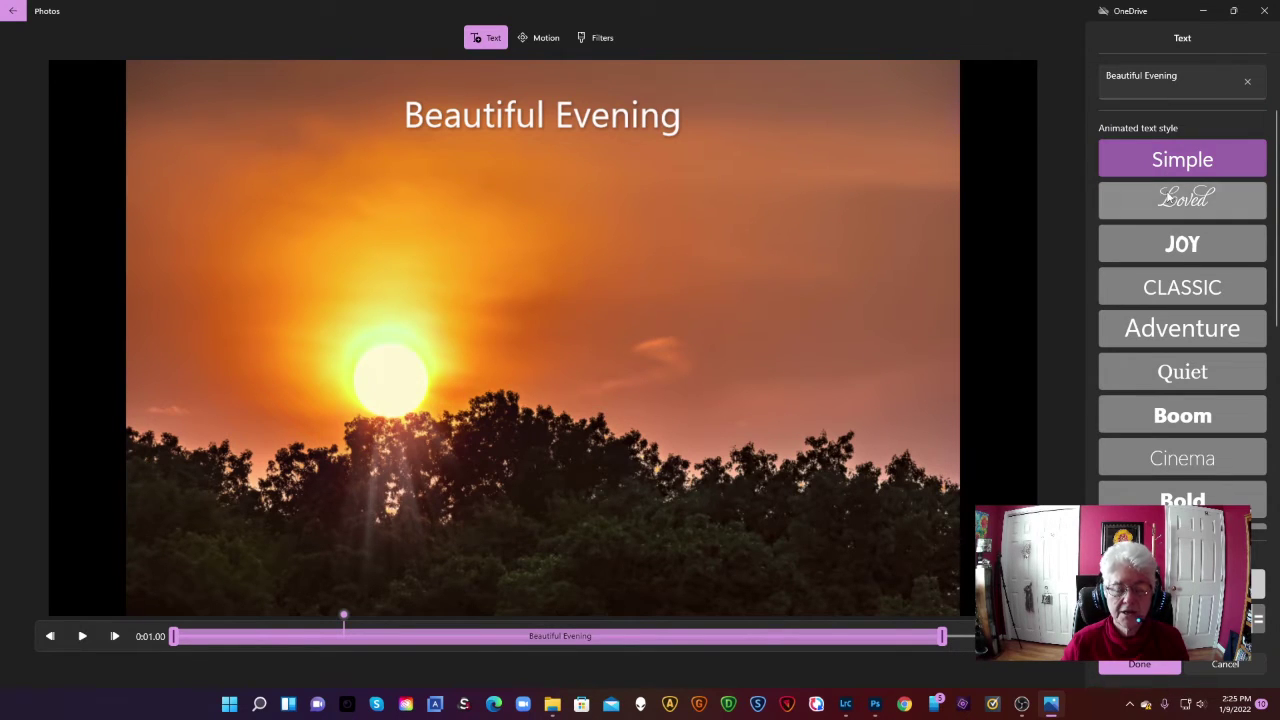
pyautogui.click(1168, 198)
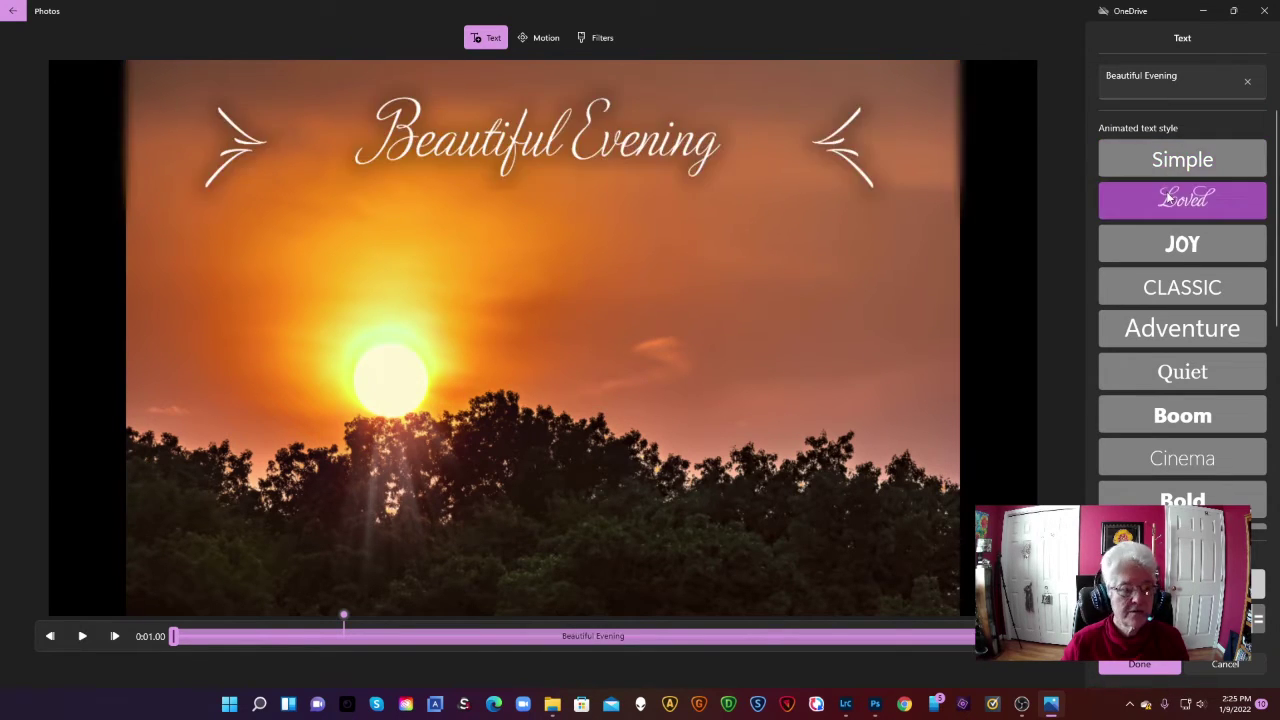
pyautogui.click(1183, 252)
pyautogui.click(1182, 289)
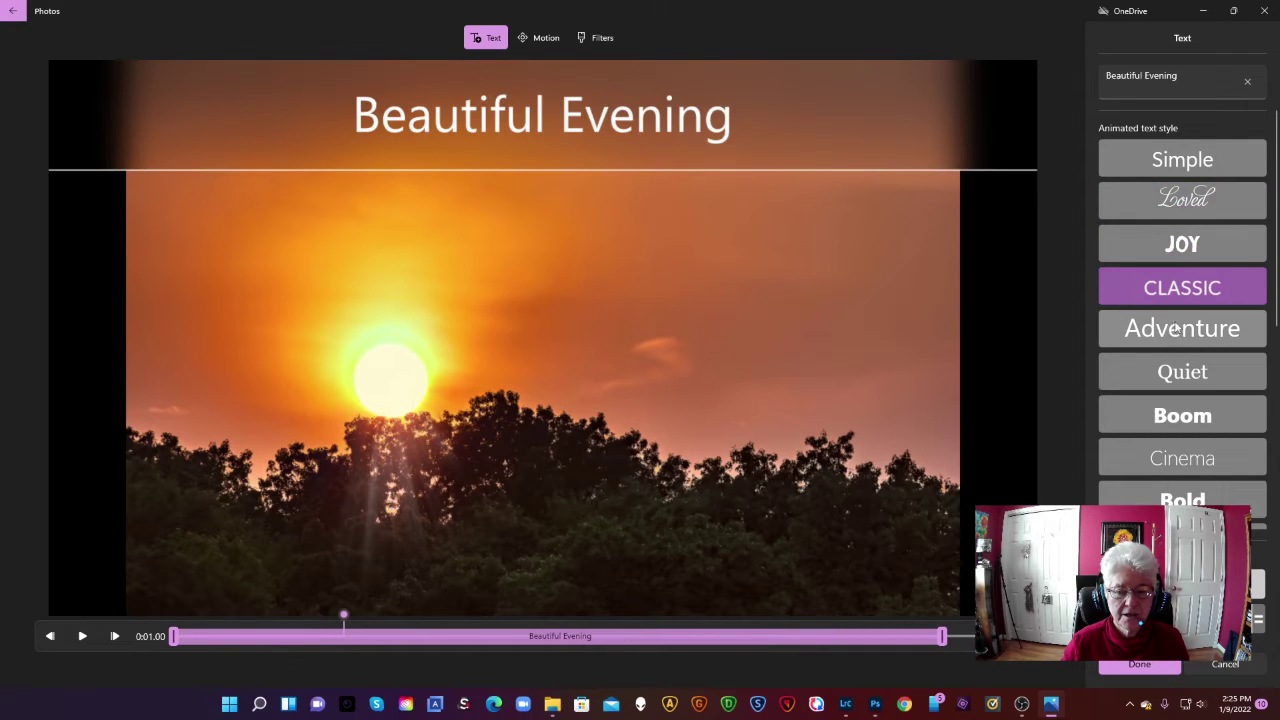
pyautogui.click(1176, 330)
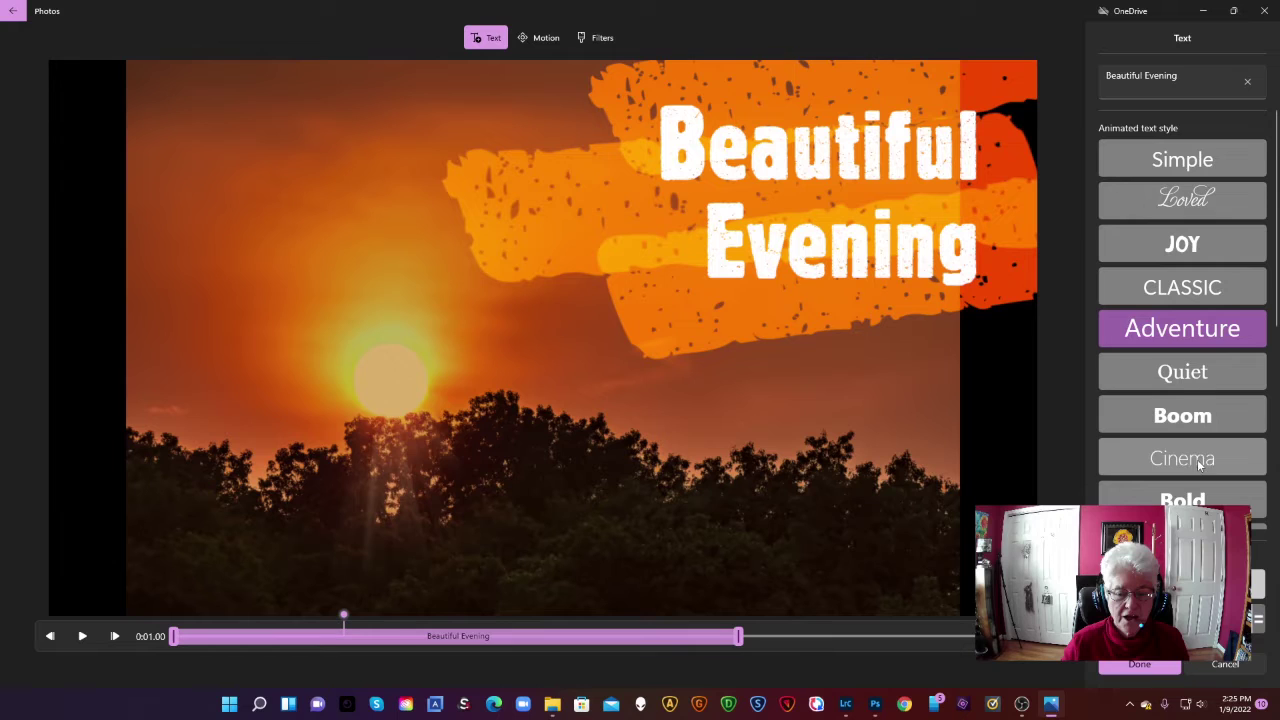
# - Try the Chilled, Holiday and Cartoon styles, then settle back on Loved
pyautogui.scroll(-4, 1190, 475)
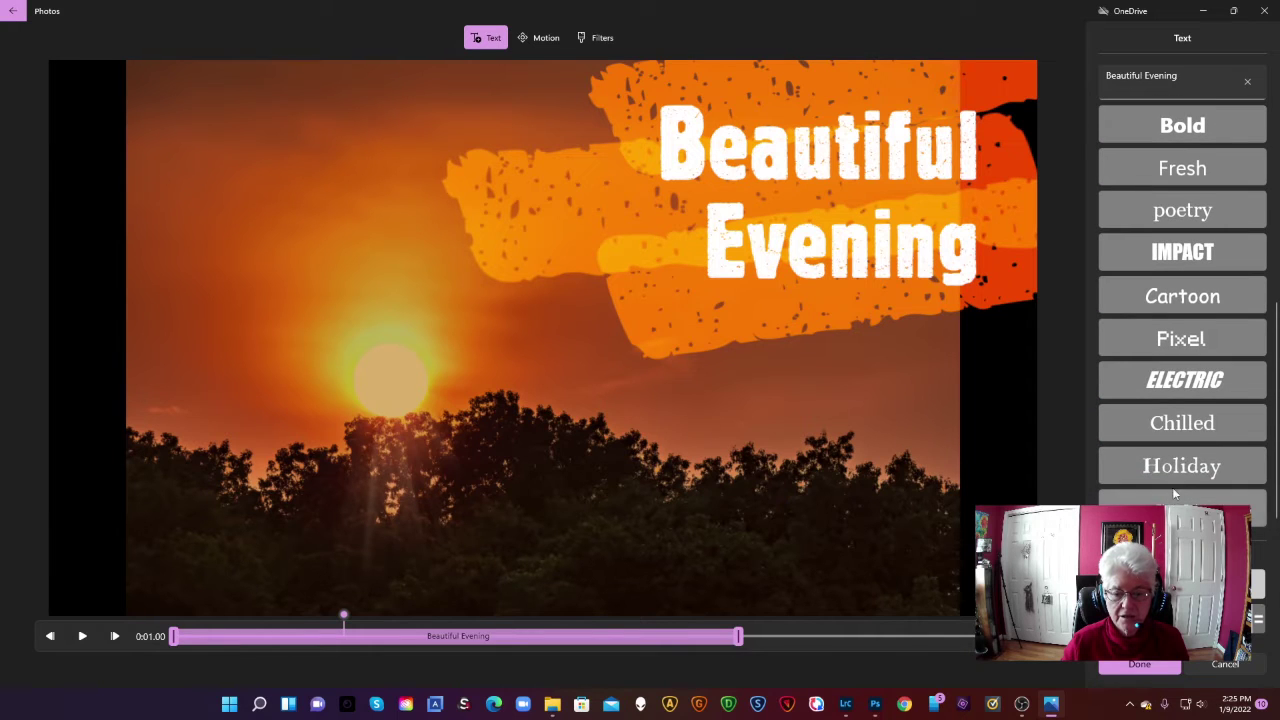
pyautogui.click(1176, 435)
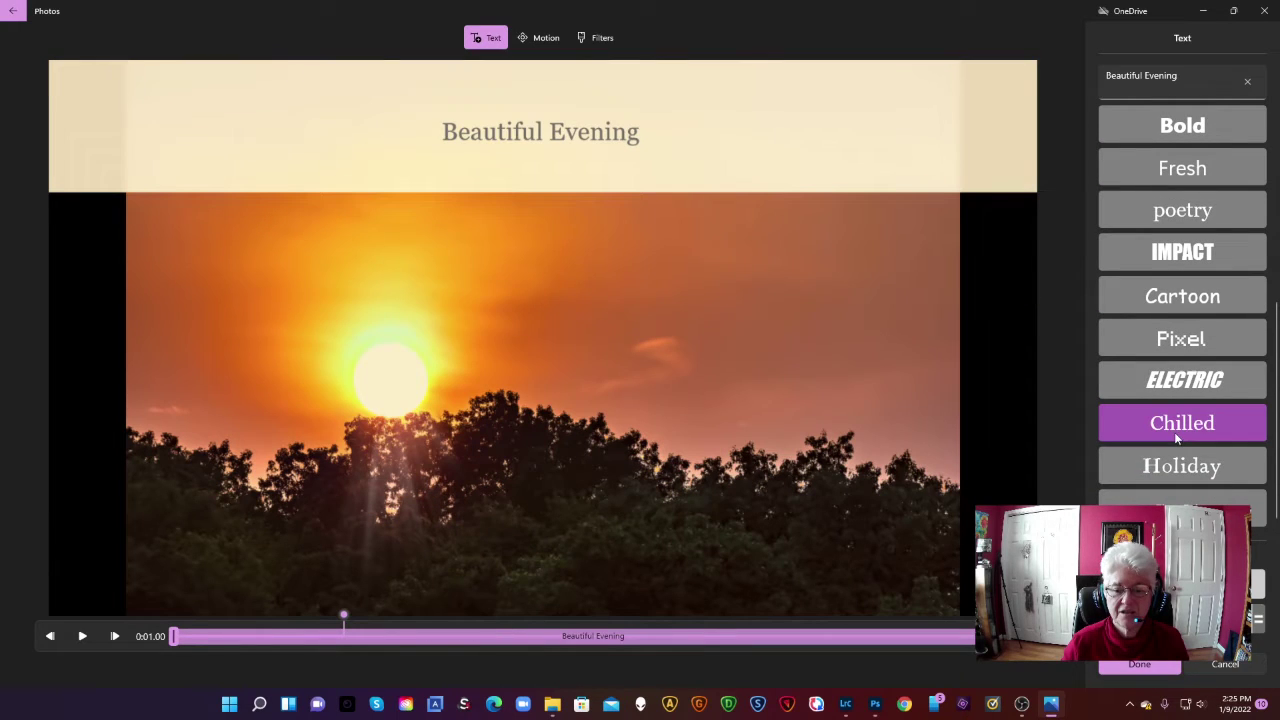
pyautogui.click(1180, 464)
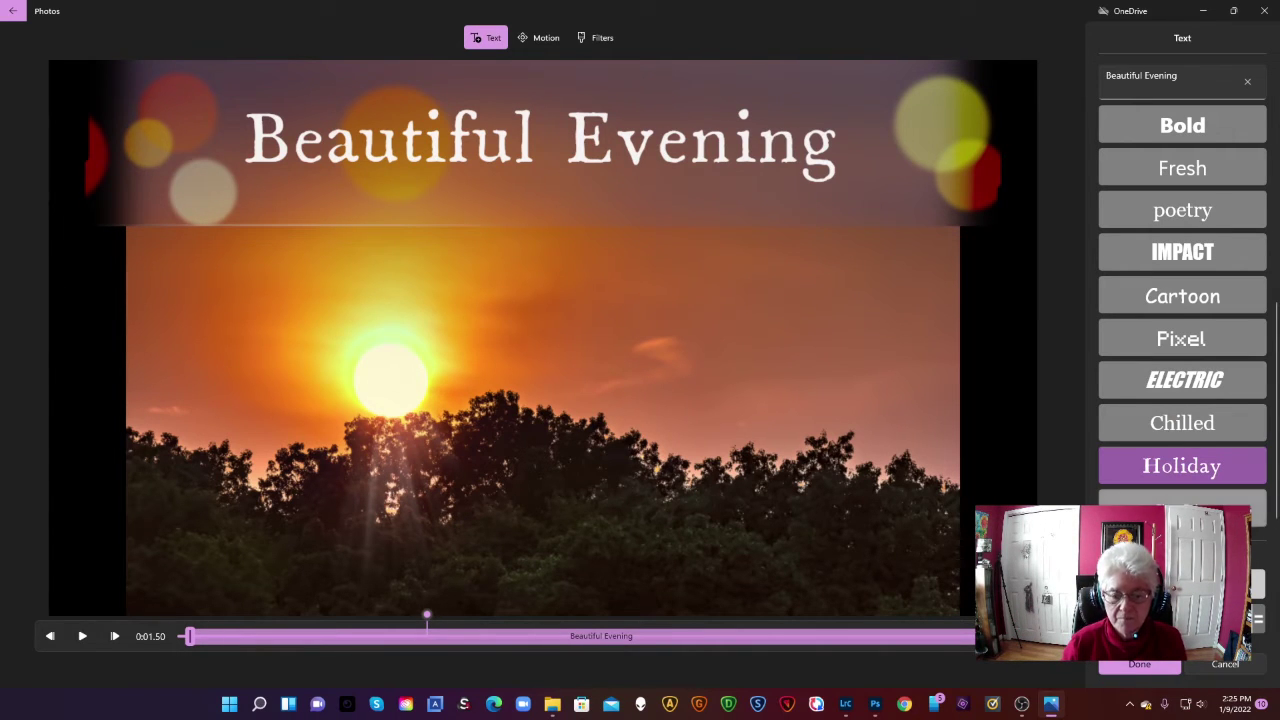
pyautogui.click(1145, 492)
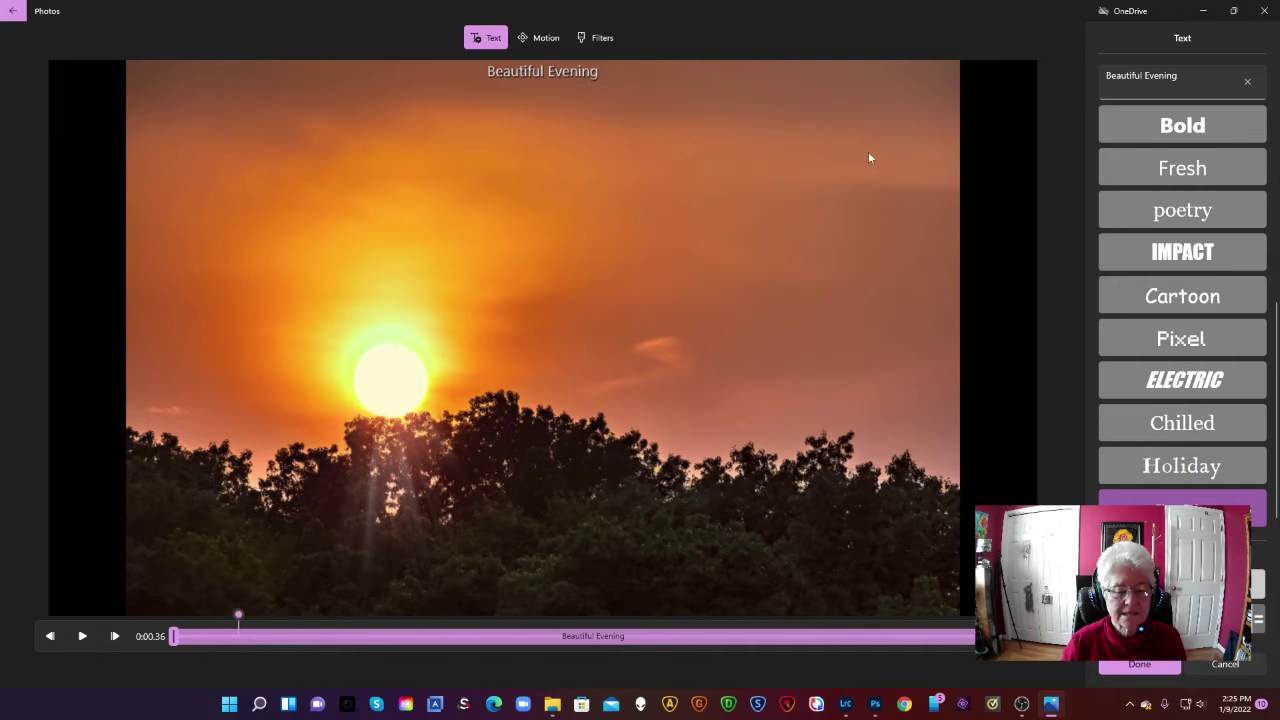
pyautogui.click(1185, 296)
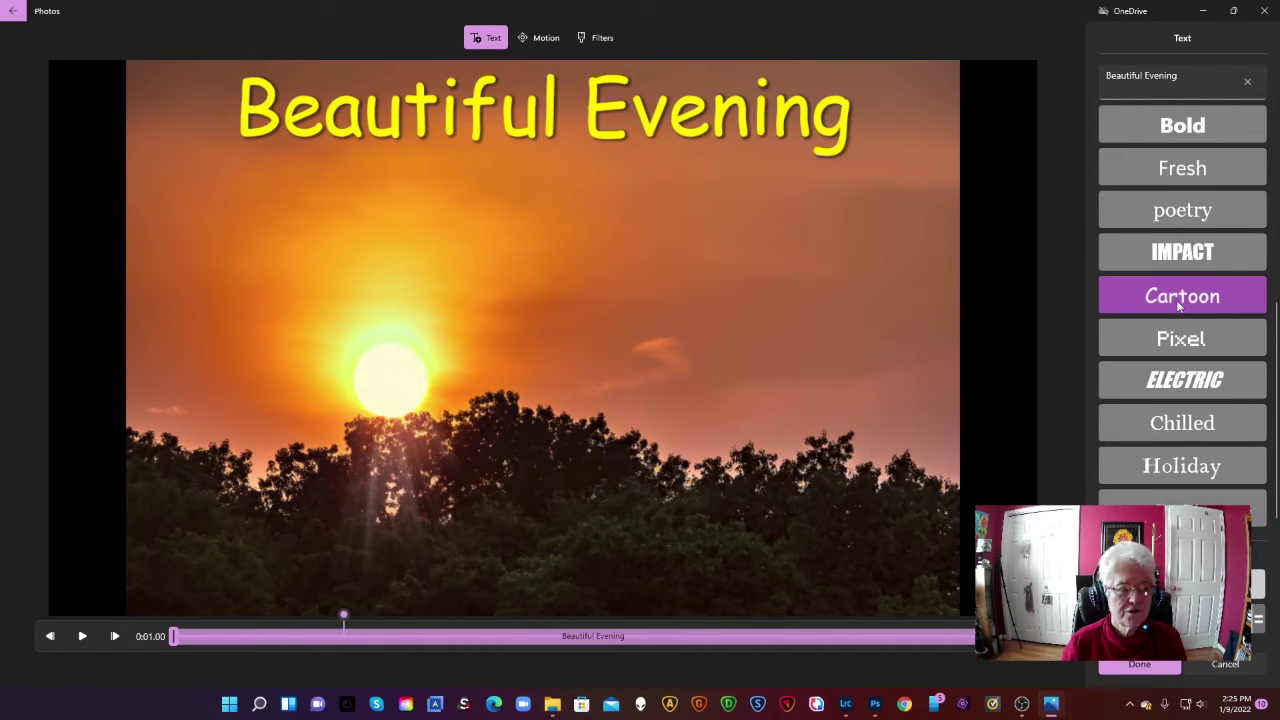
pyautogui.scroll(5, 1160, 240)
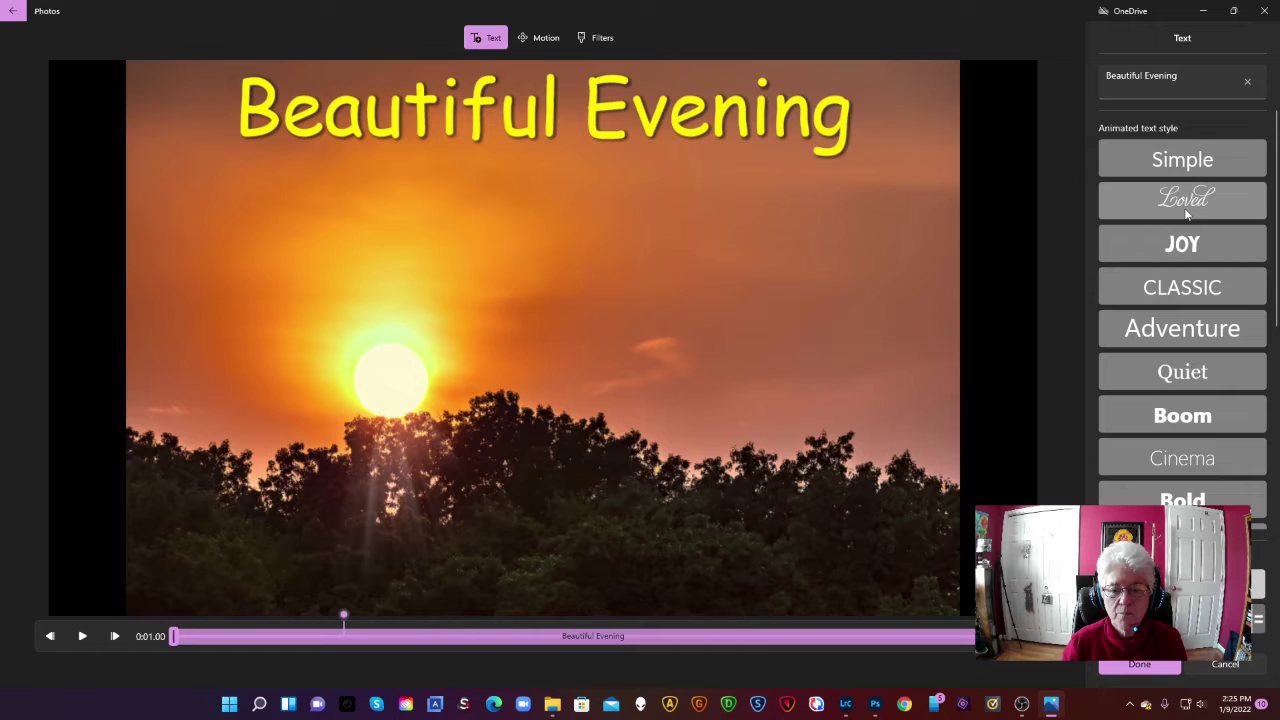
pyautogui.click(1182, 204)
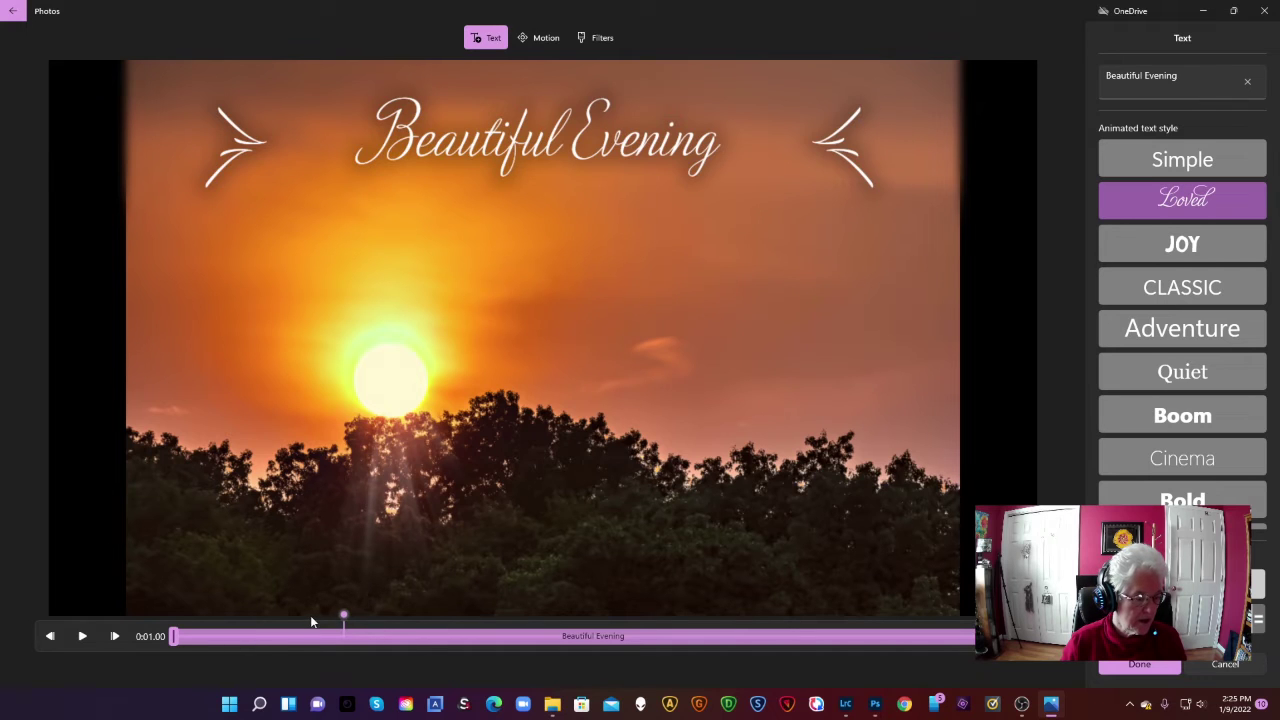
pyautogui.moveTo(344, 616); pyautogui.dragTo(177, 614)
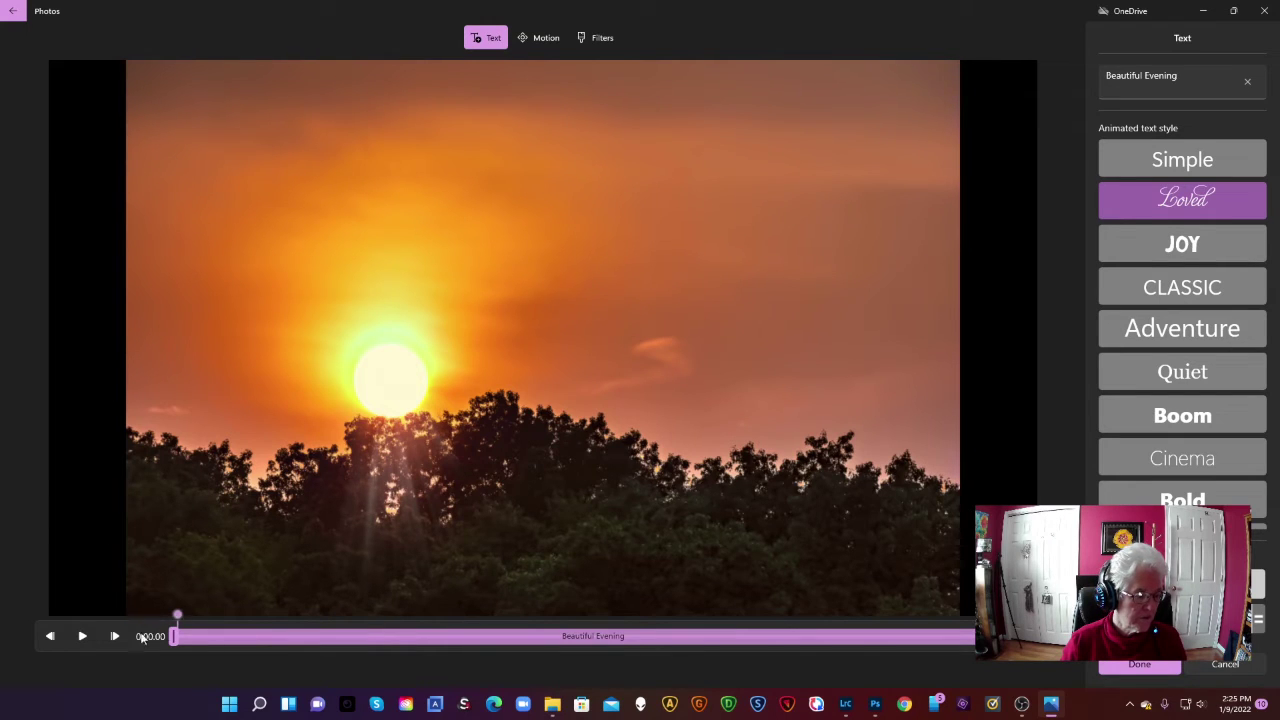
pyautogui.click(82, 638)
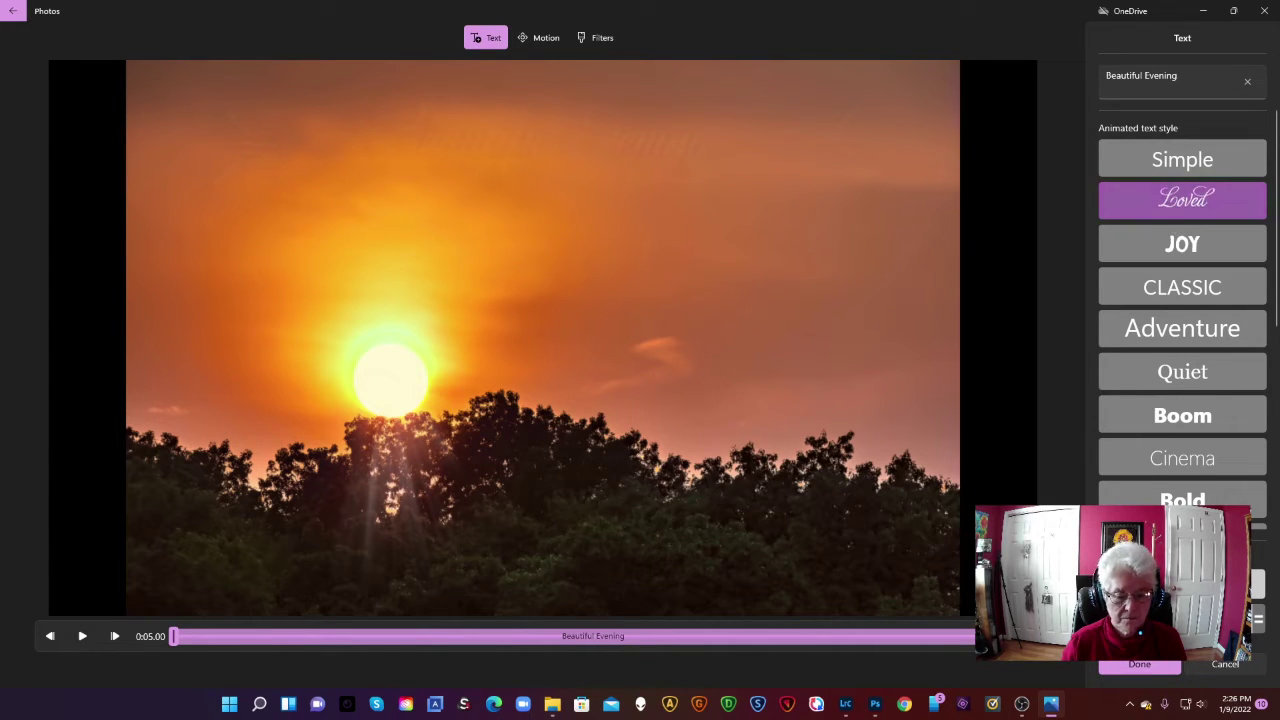
pyautogui.click(171, 614)
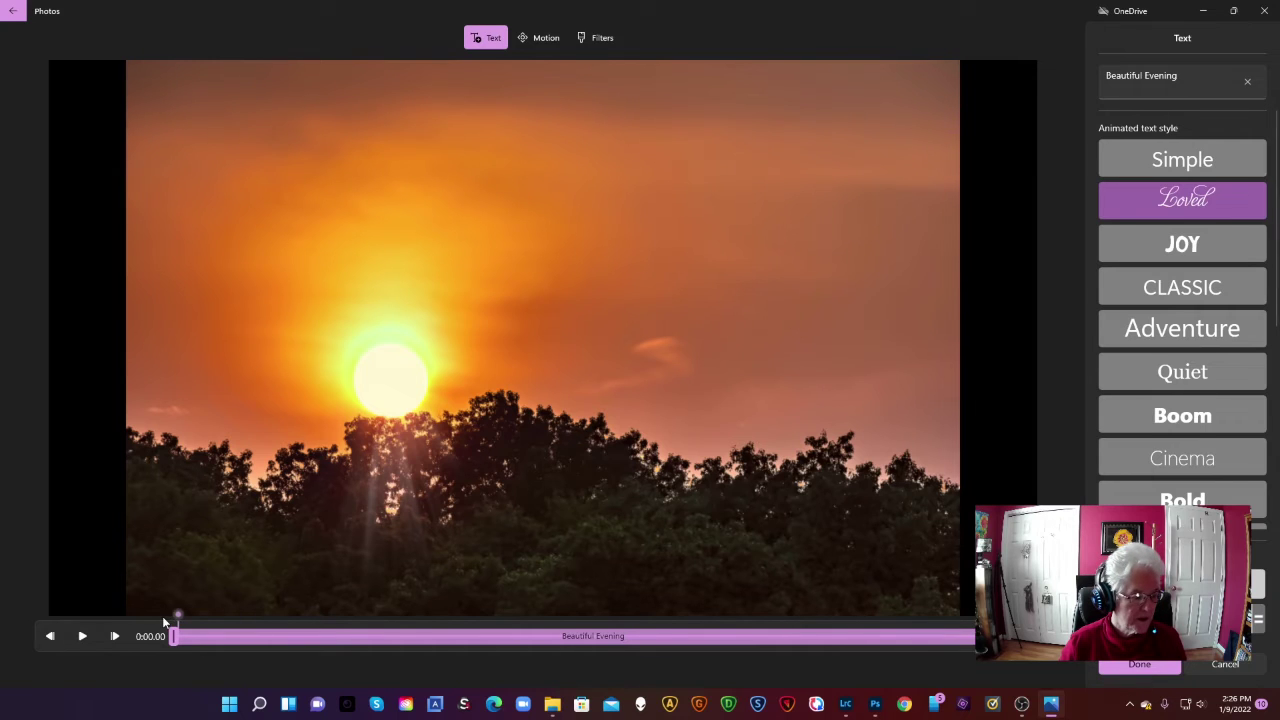
# - Preview the Zoom out center and Zoom in right motions, then apply Pan left
pyautogui.click(546, 41)
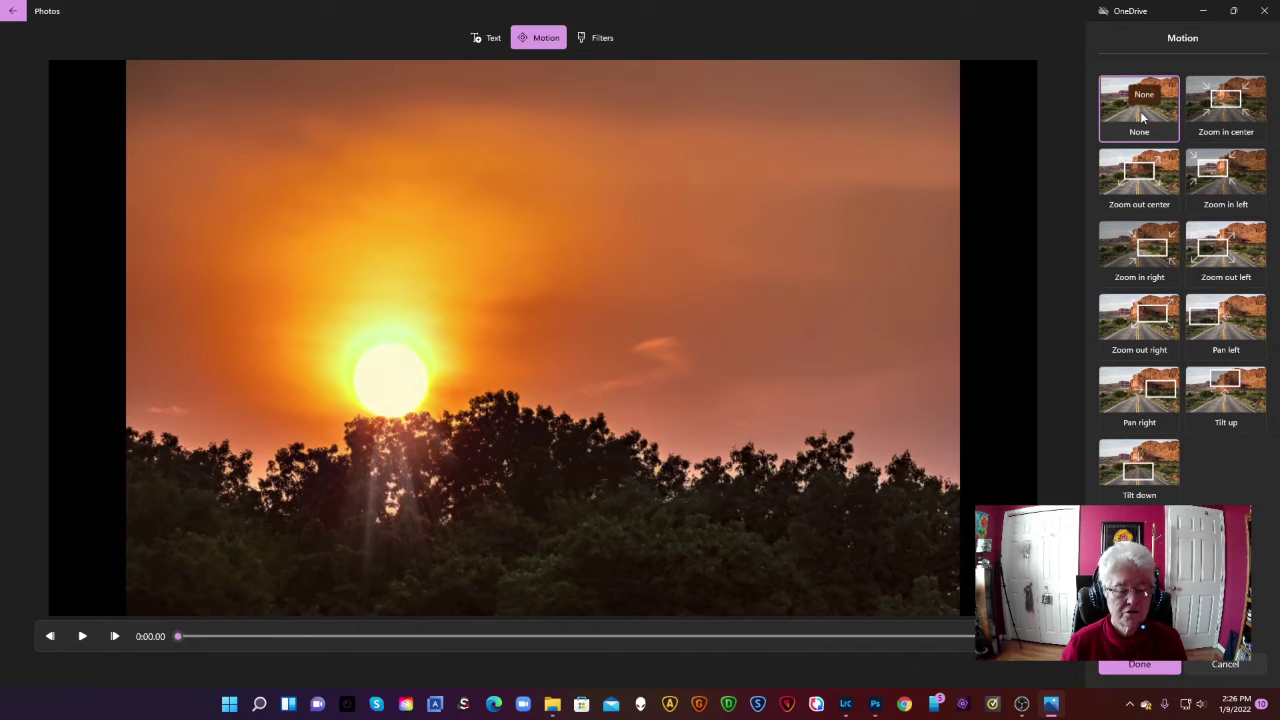
pyautogui.click(1137, 182)
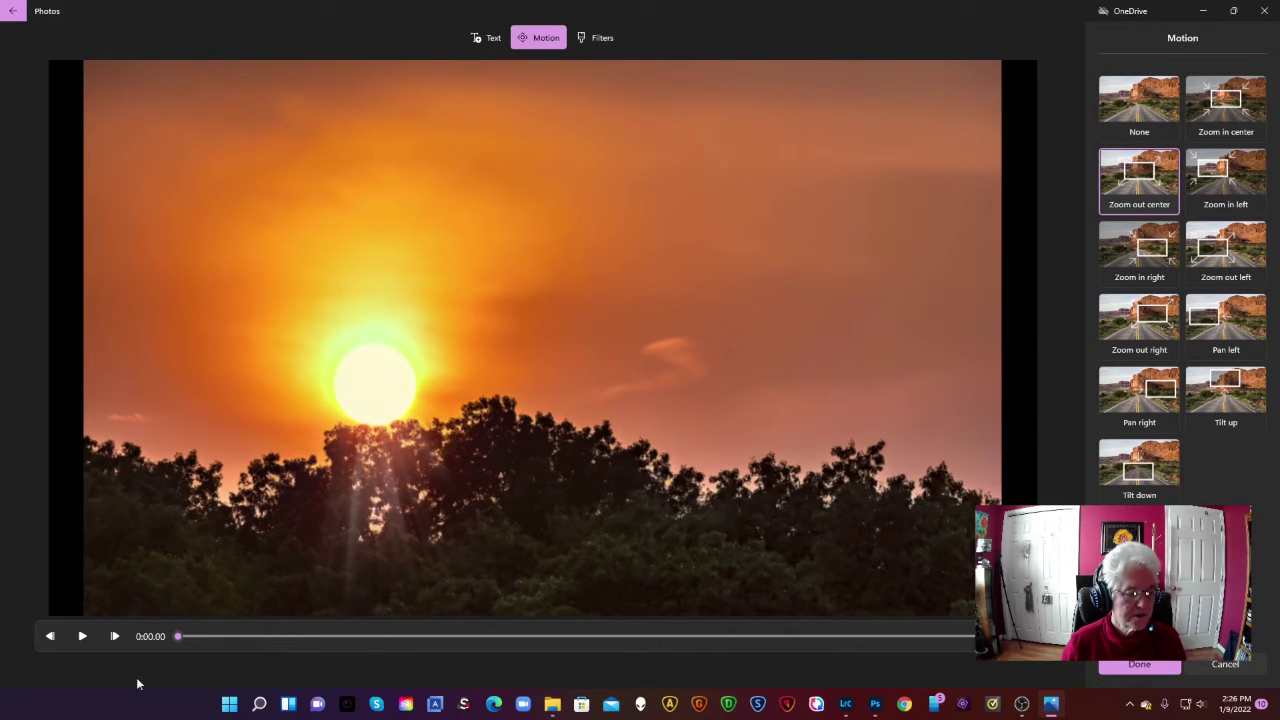
pyautogui.moveTo(183, 641); pyautogui.dragTo(275, 636)
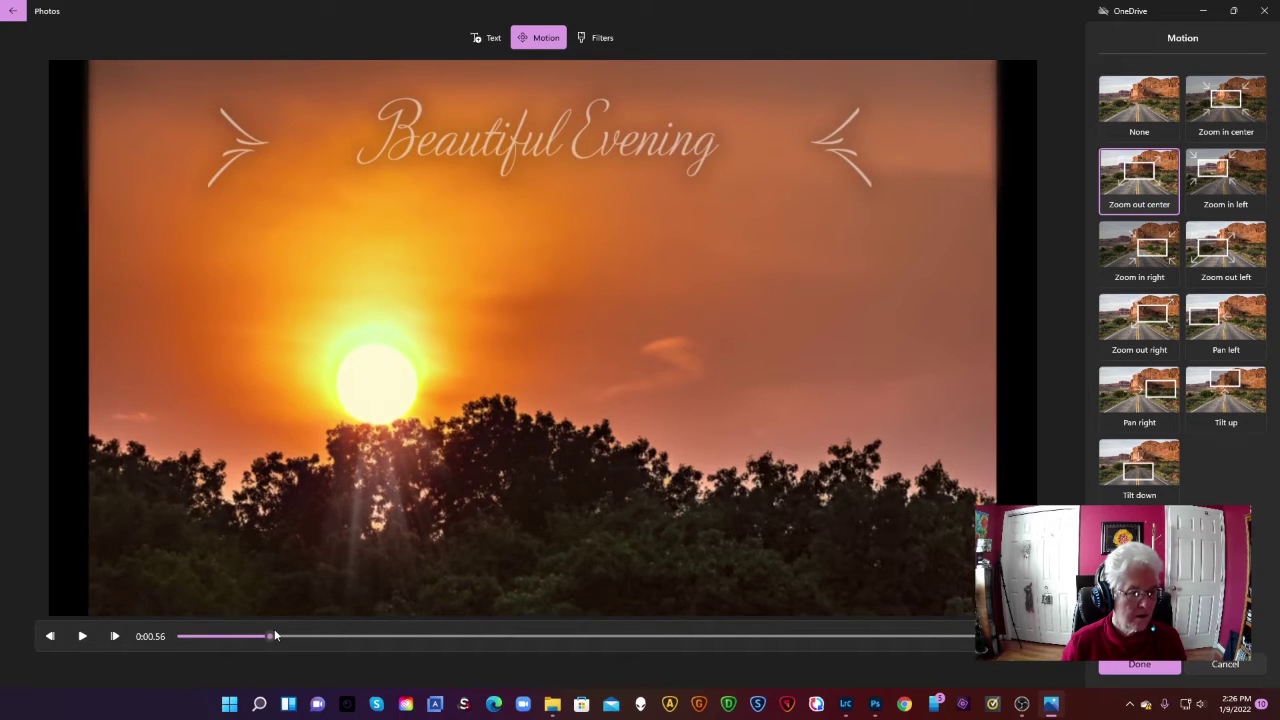
pyautogui.click(1140, 260)
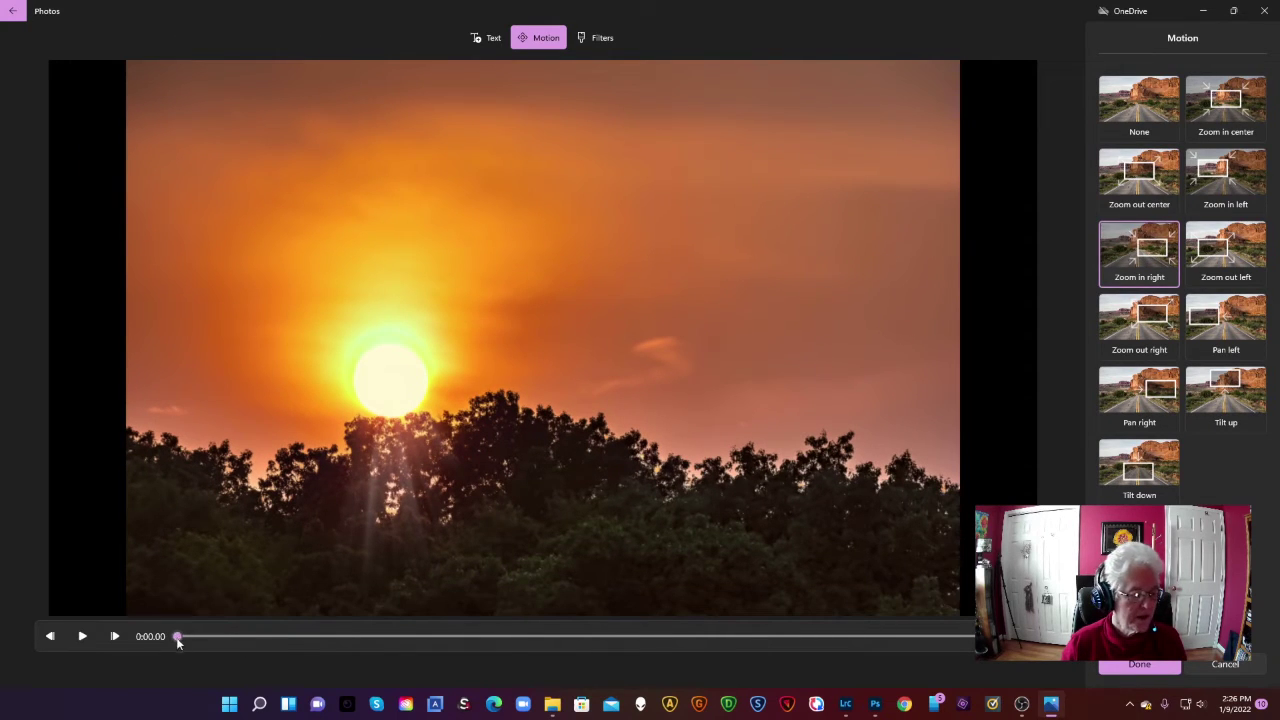
pyautogui.click(82, 637)
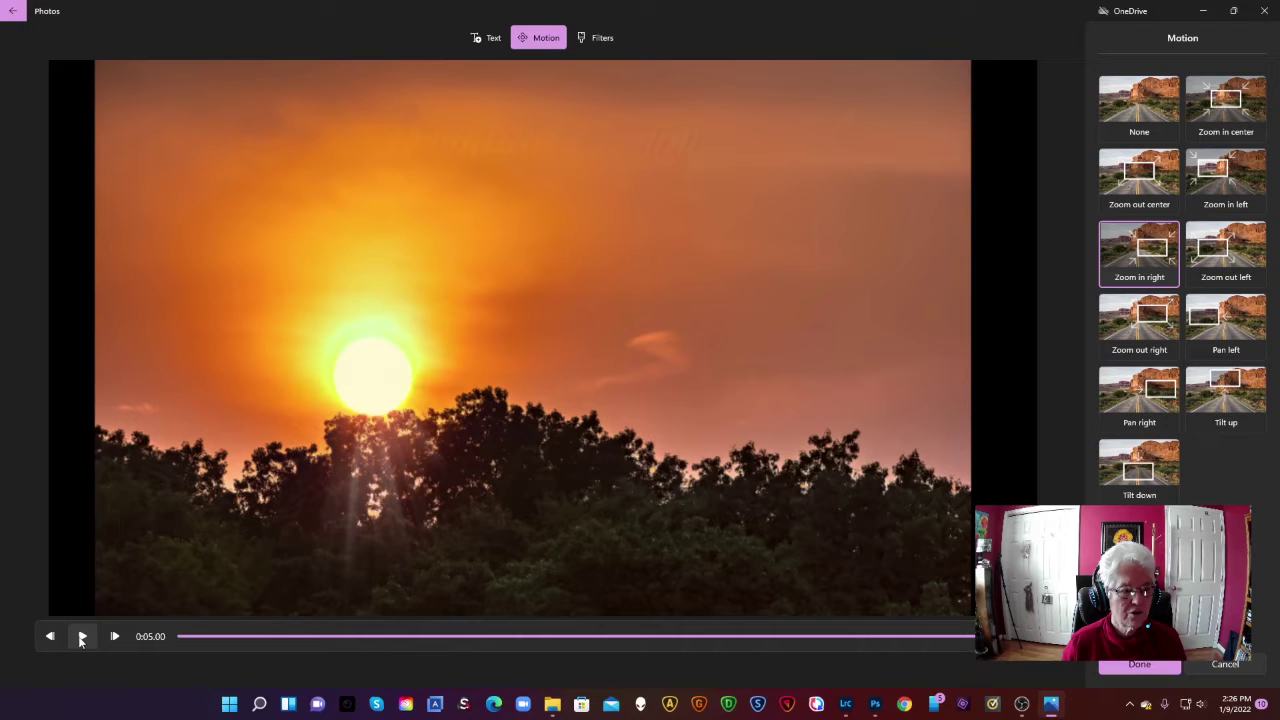
pyautogui.click(1230, 328)
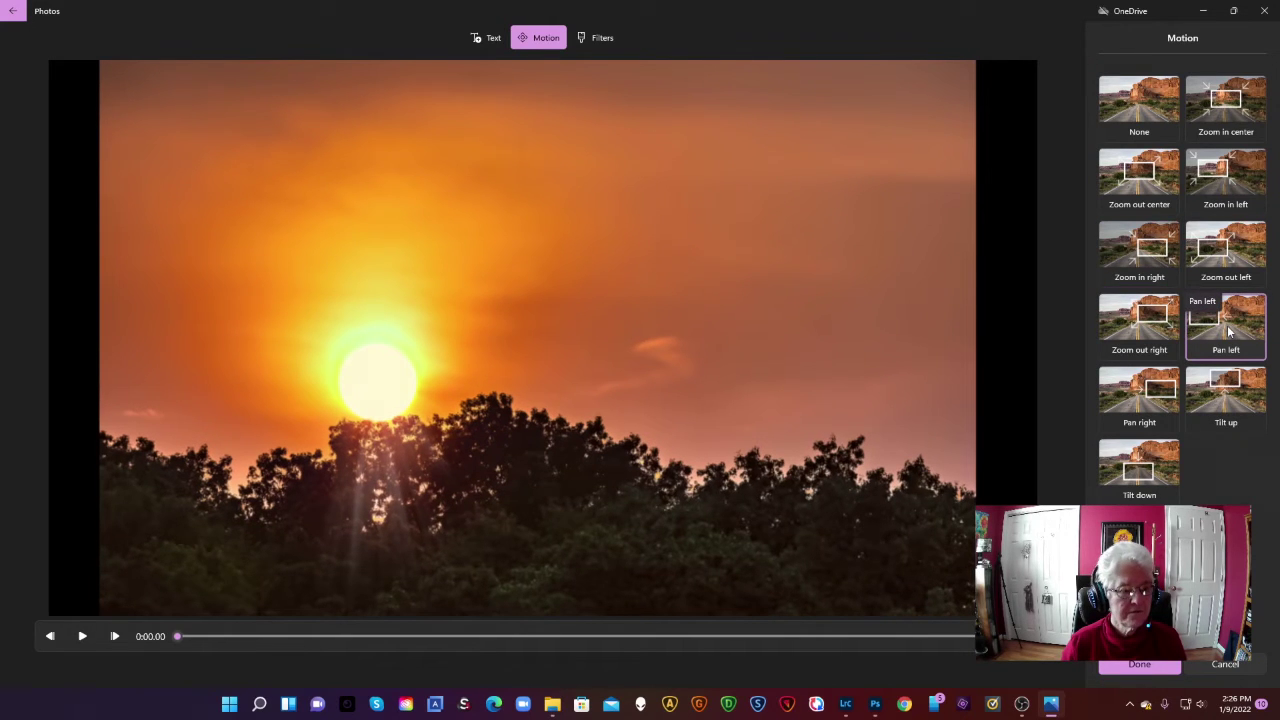
pyautogui.click(83, 636)
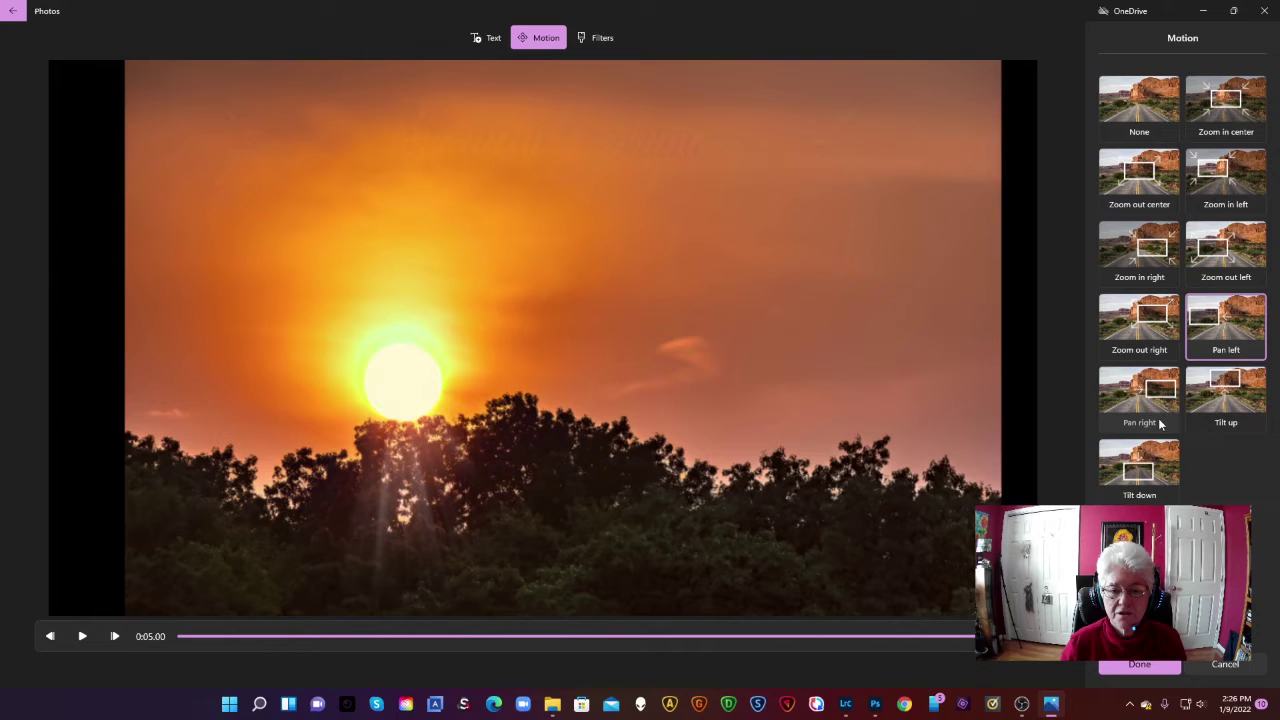
# - Switch the motion to Tilt down and replay the preview from about 0:03.53
pyautogui.click(1129, 481)
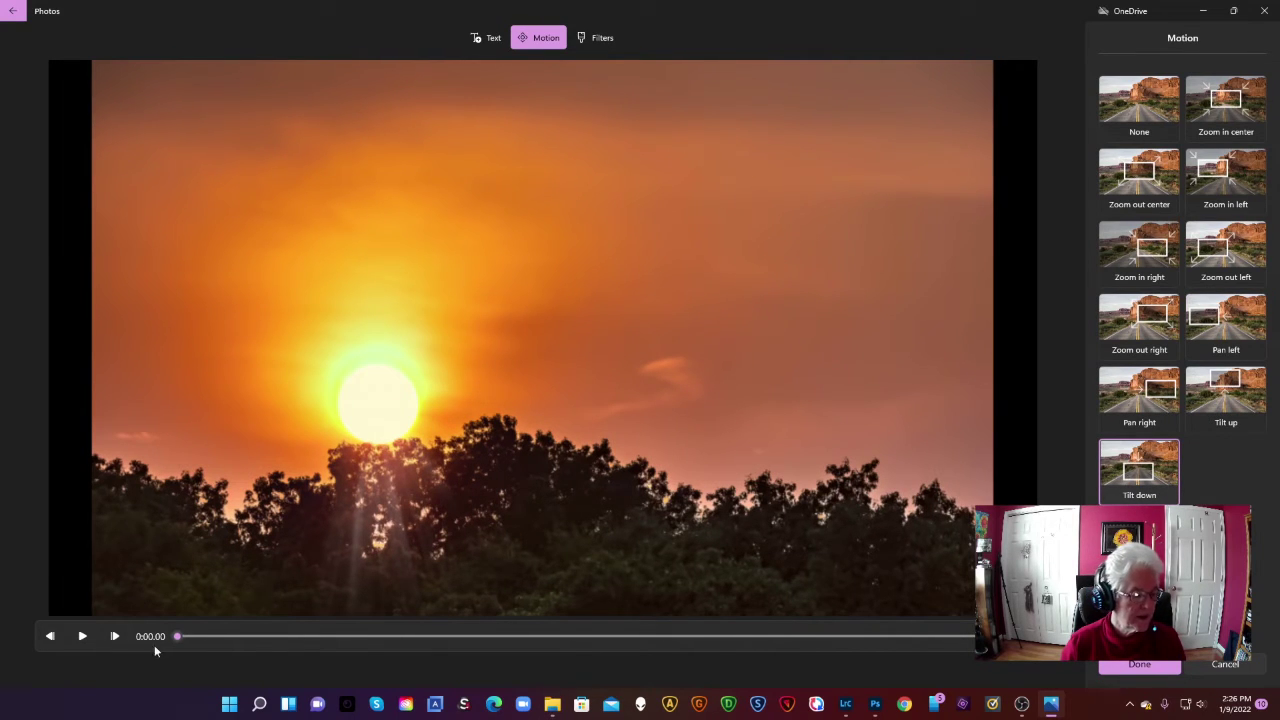
pyautogui.click(83, 637)
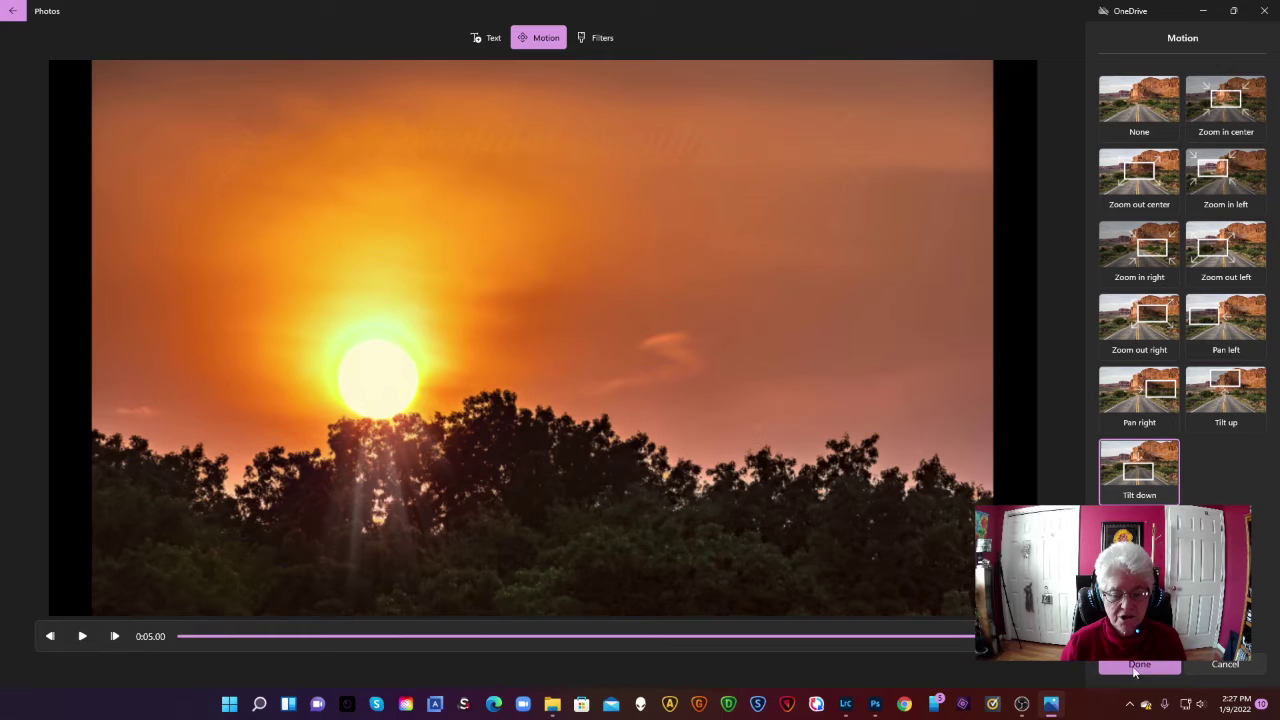
pyautogui.moveTo(791, 636); pyautogui.dragTo(757, 636)
pyautogui.press('space')
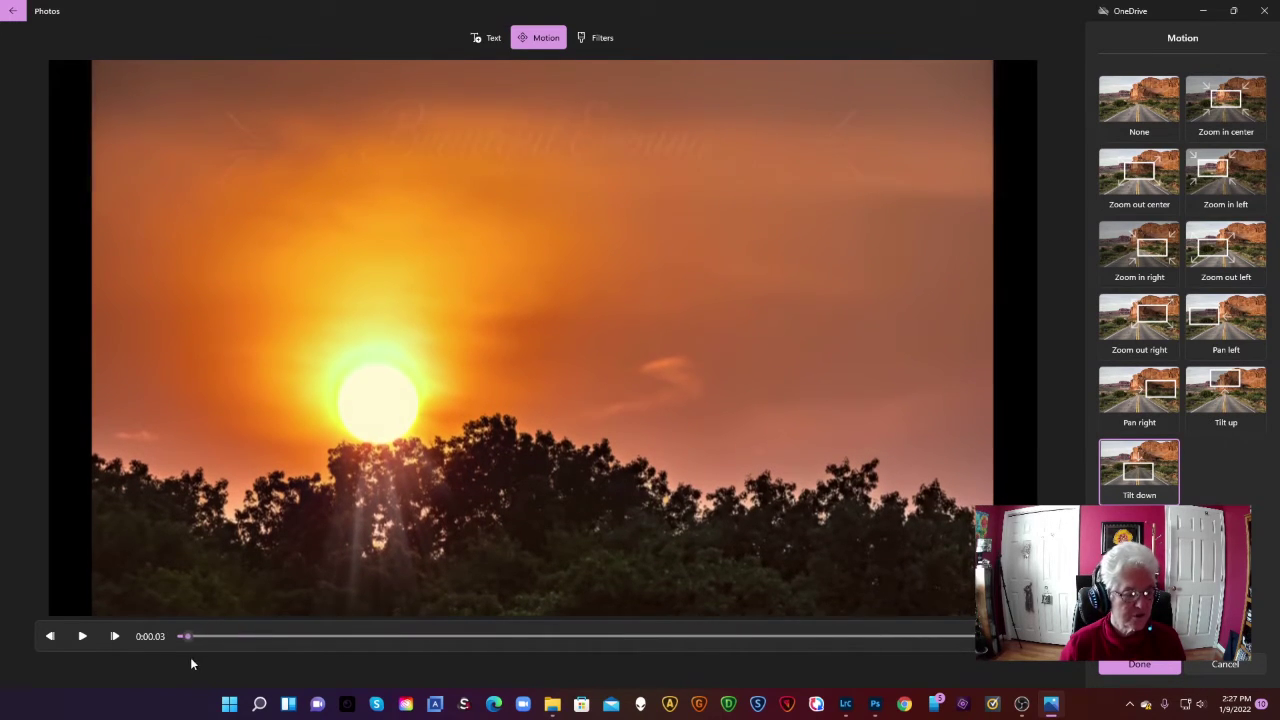
# - Export the video at High 1080p as 'Beautiful Day.mp4' into the 1 YouTubeChat folder
pyautogui.moveTo(975, 636); pyautogui.dragTo(170, 648)
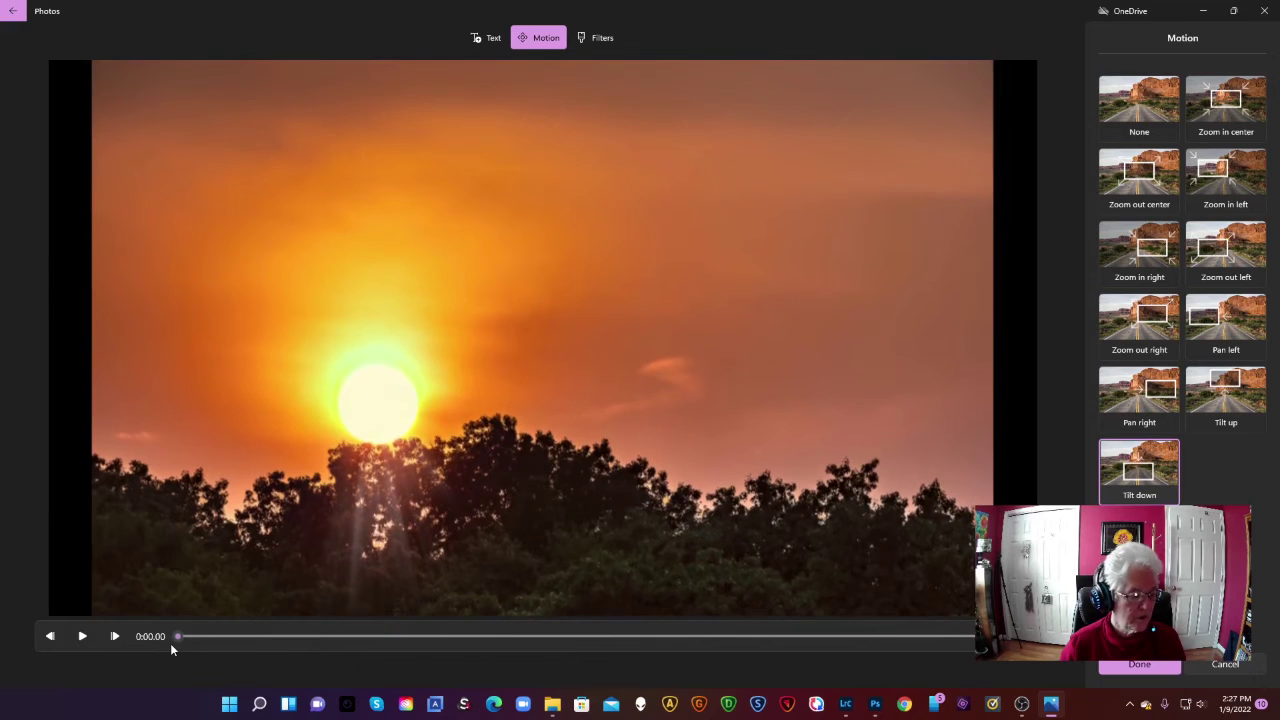
pyautogui.click(1147, 668)
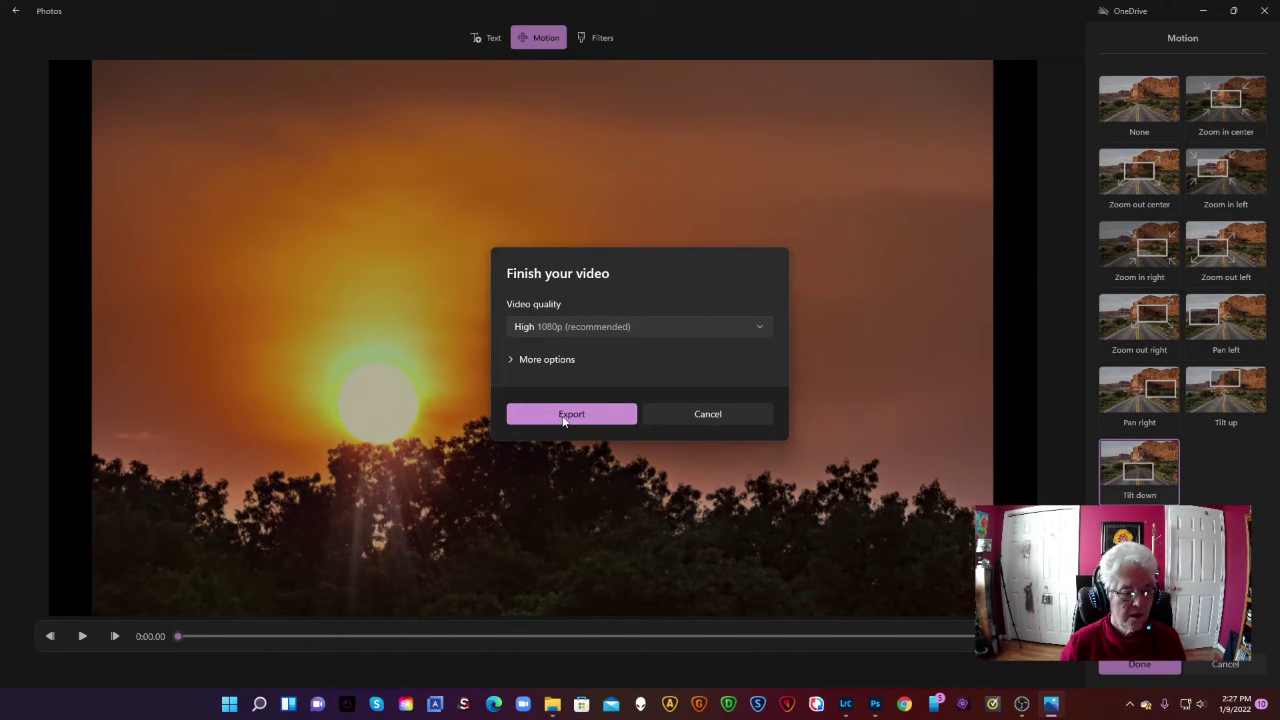
pyautogui.click(563, 418)
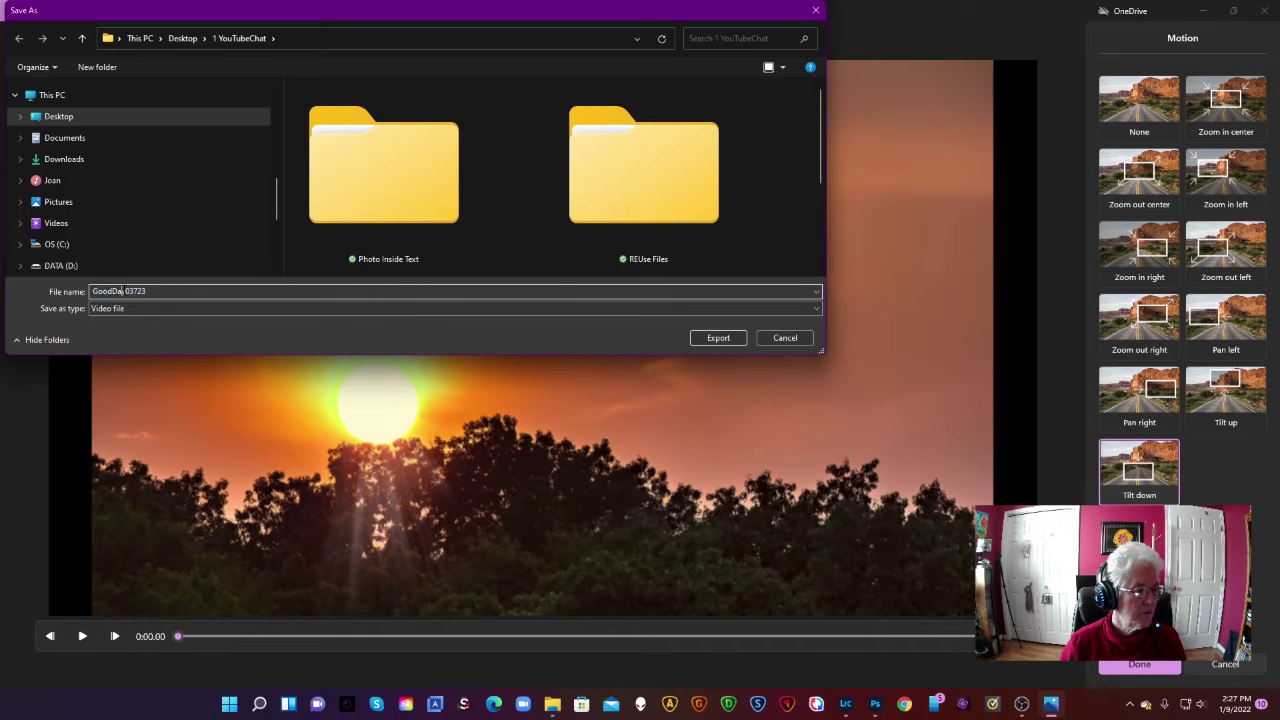
pyautogui.doubleClick(121, 291)
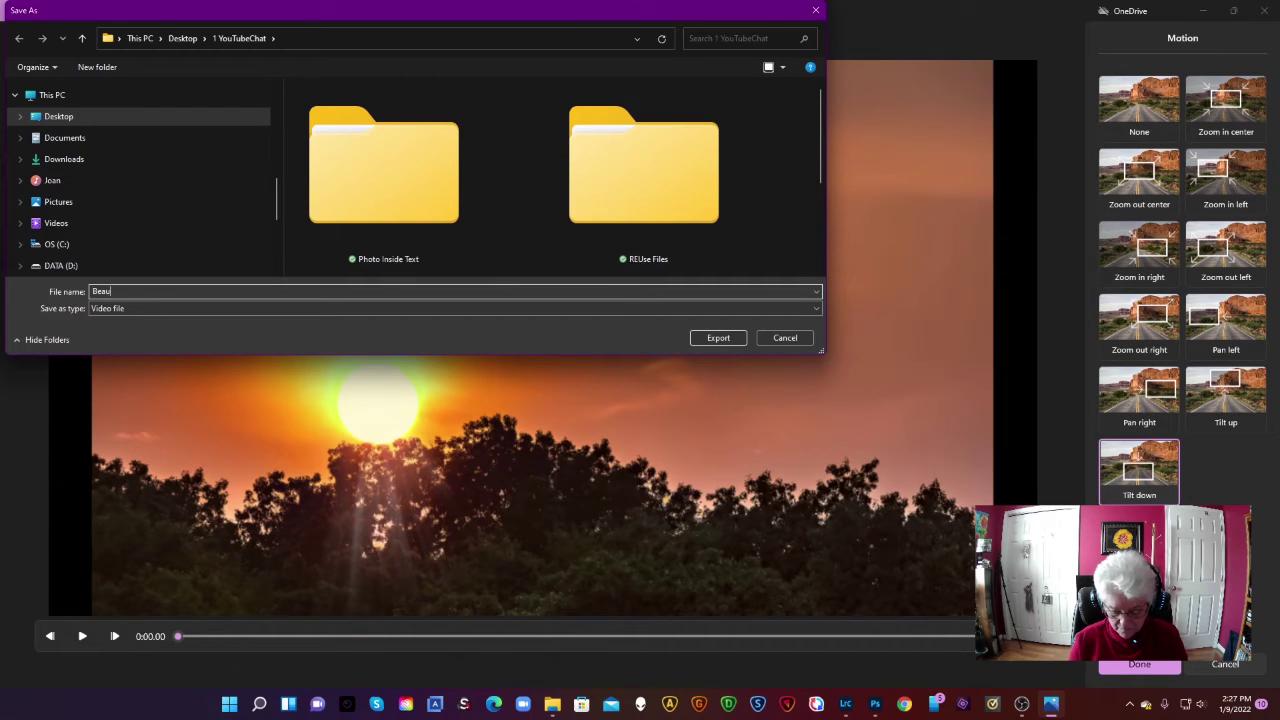
pyautogui.click(716, 339)
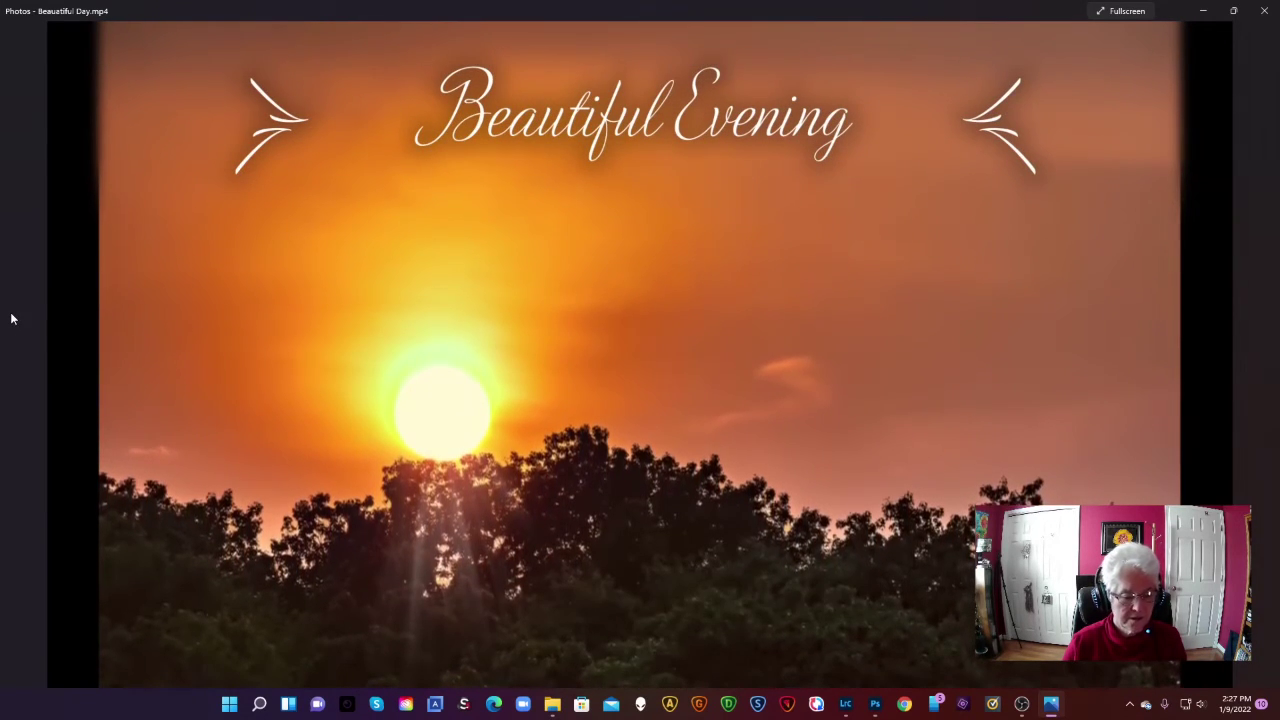
# - Choose Edit more > Add 3D effects from the exported video's ... menu
pyautogui.moveTo(328, 268)
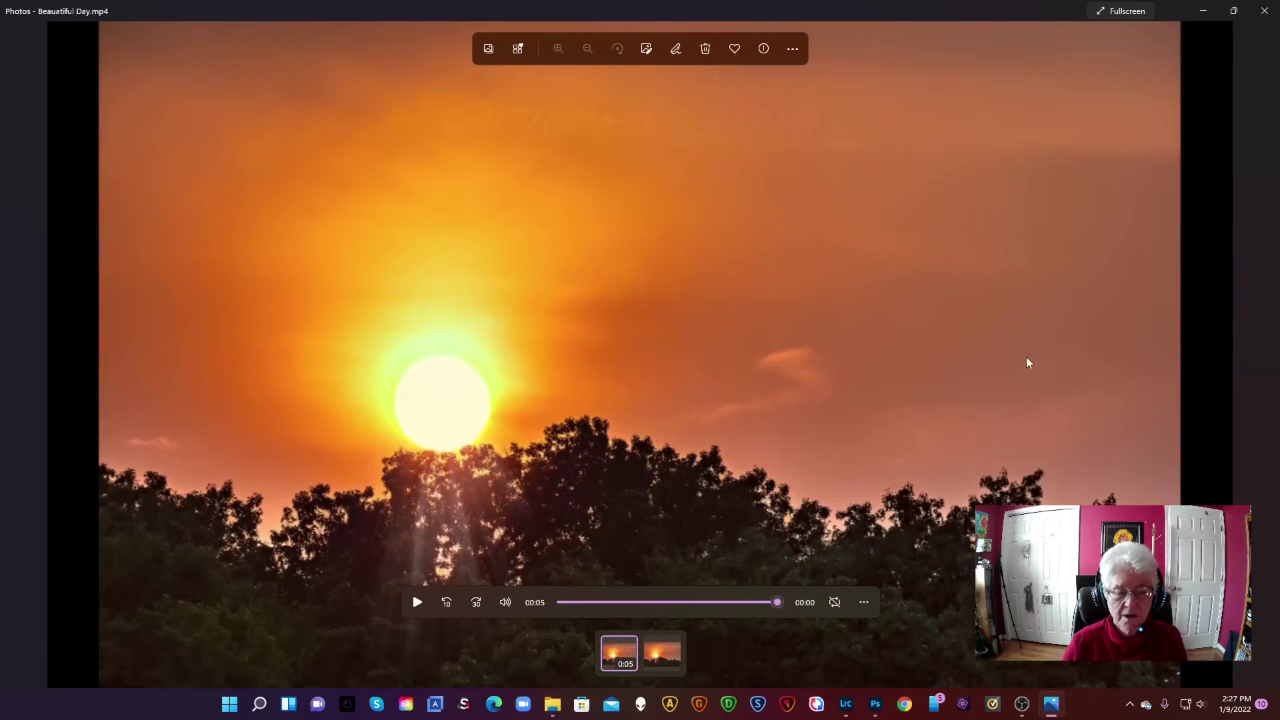
pyautogui.click(792, 50)
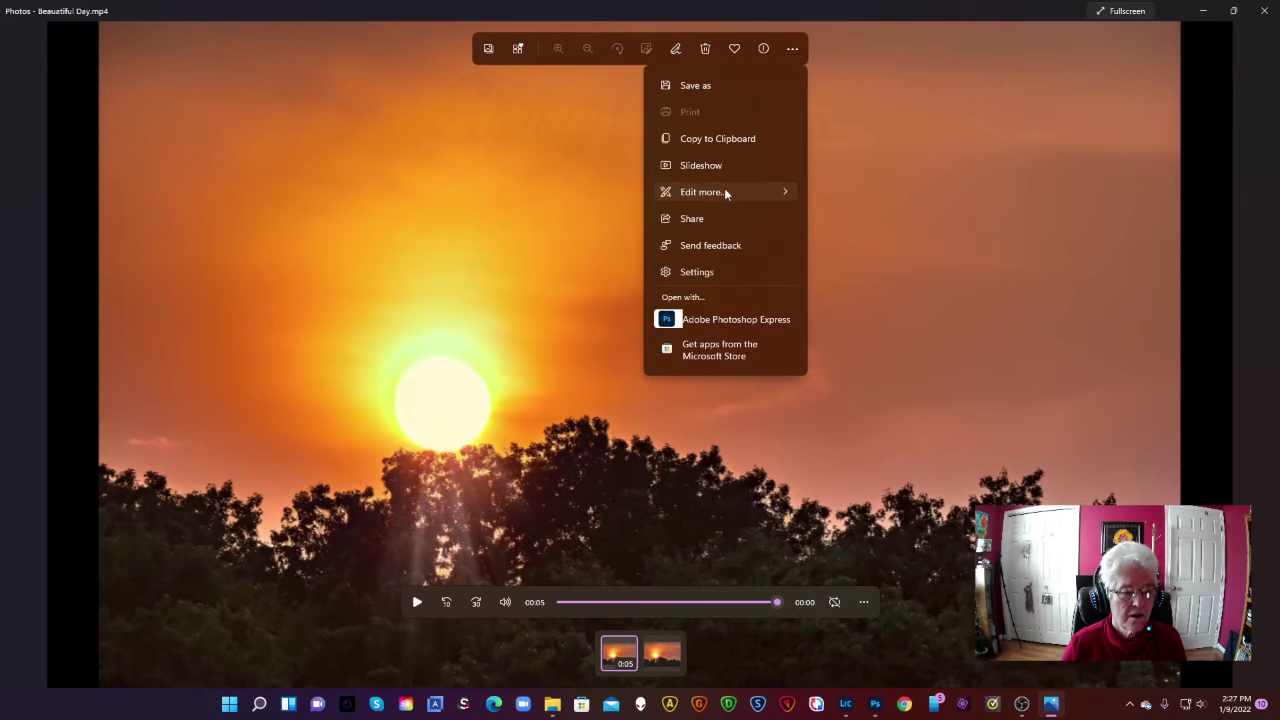
pyautogui.moveTo(721, 192)
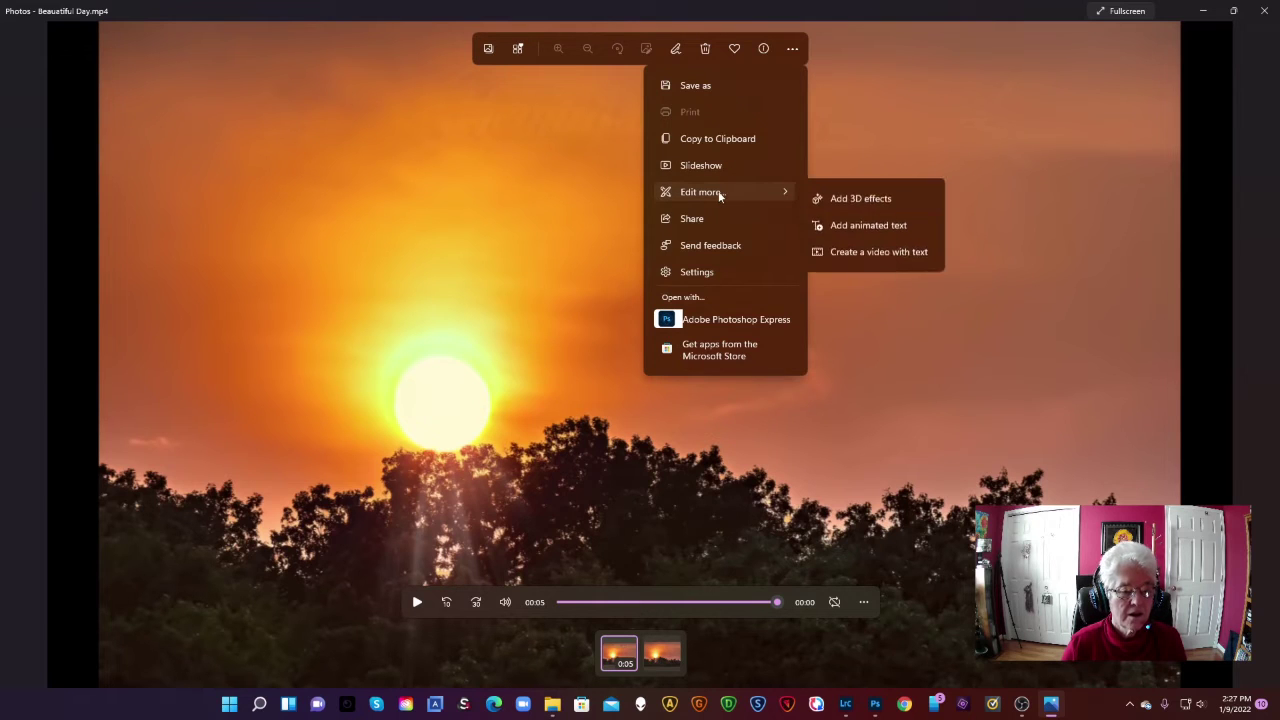
pyautogui.click(855, 198)
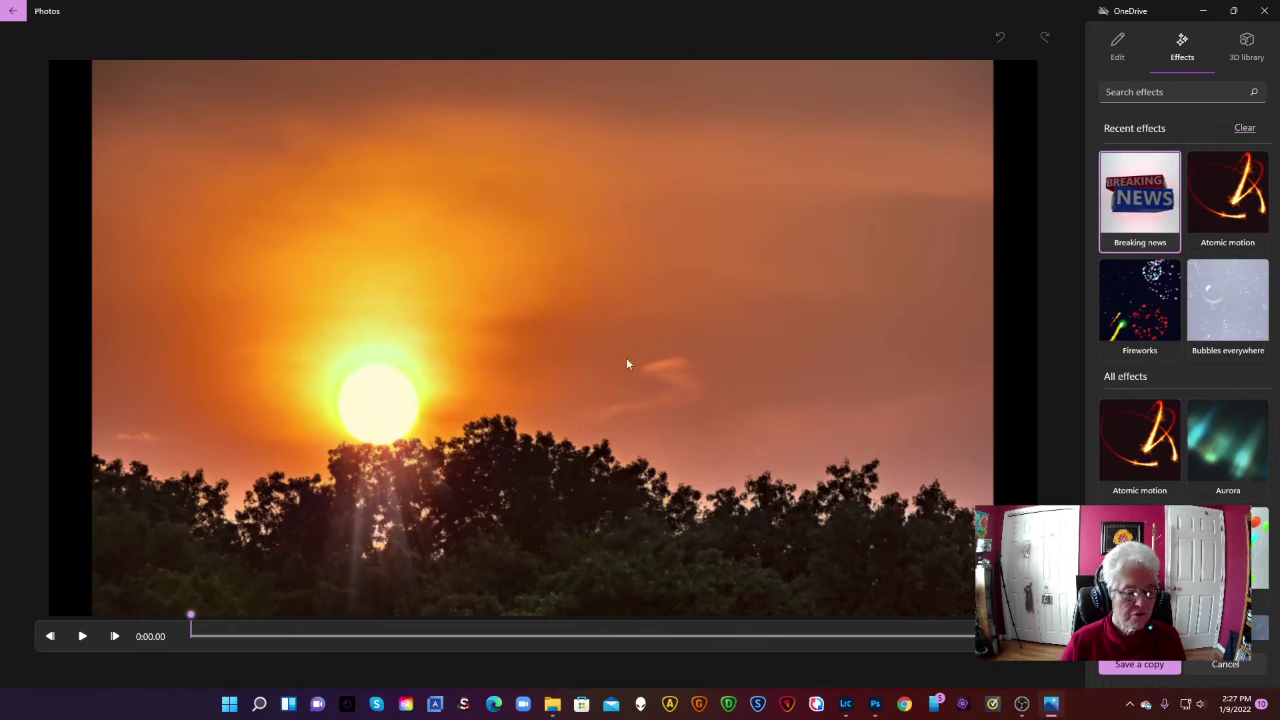
# - Add the Breaking news 3D effect, shrink it in the upper left, and preview it
pyautogui.click(1143, 208)
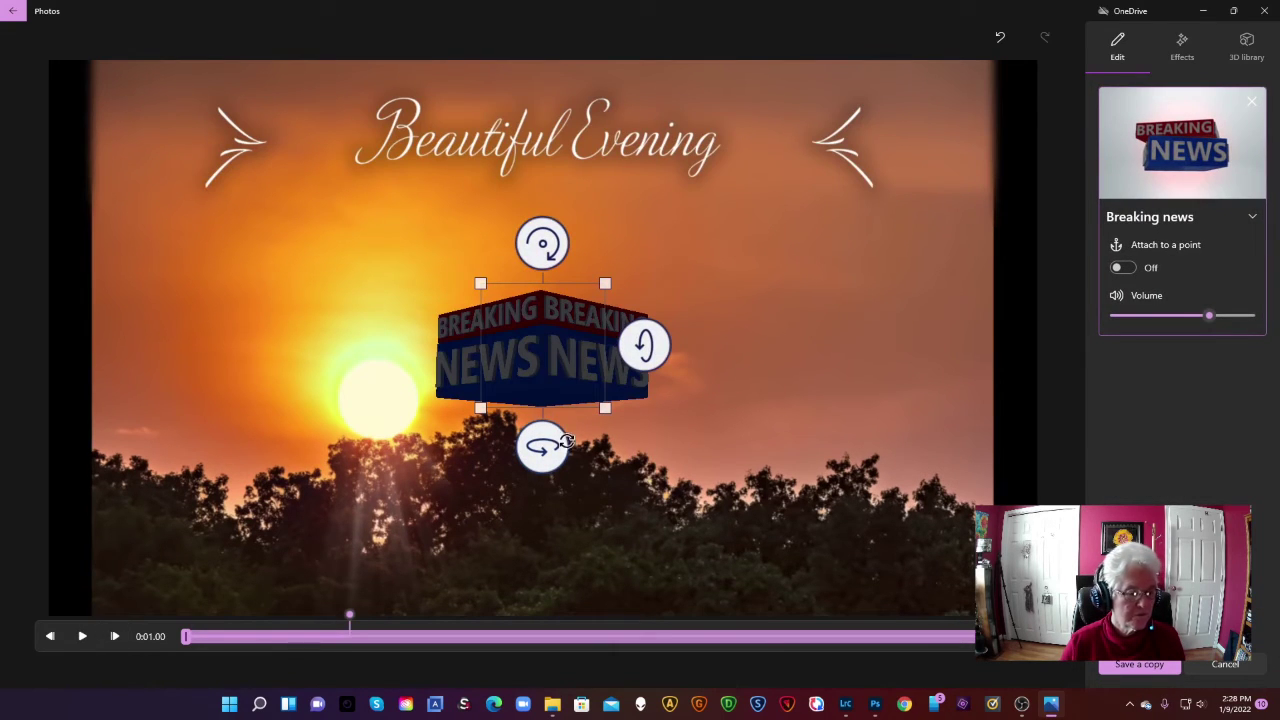
pyautogui.moveTo(558, 352); pyautogui.dragTo(223, 301)
pyautogui.moveTo(270, 358); pyautogui.dragTo(216, 302)
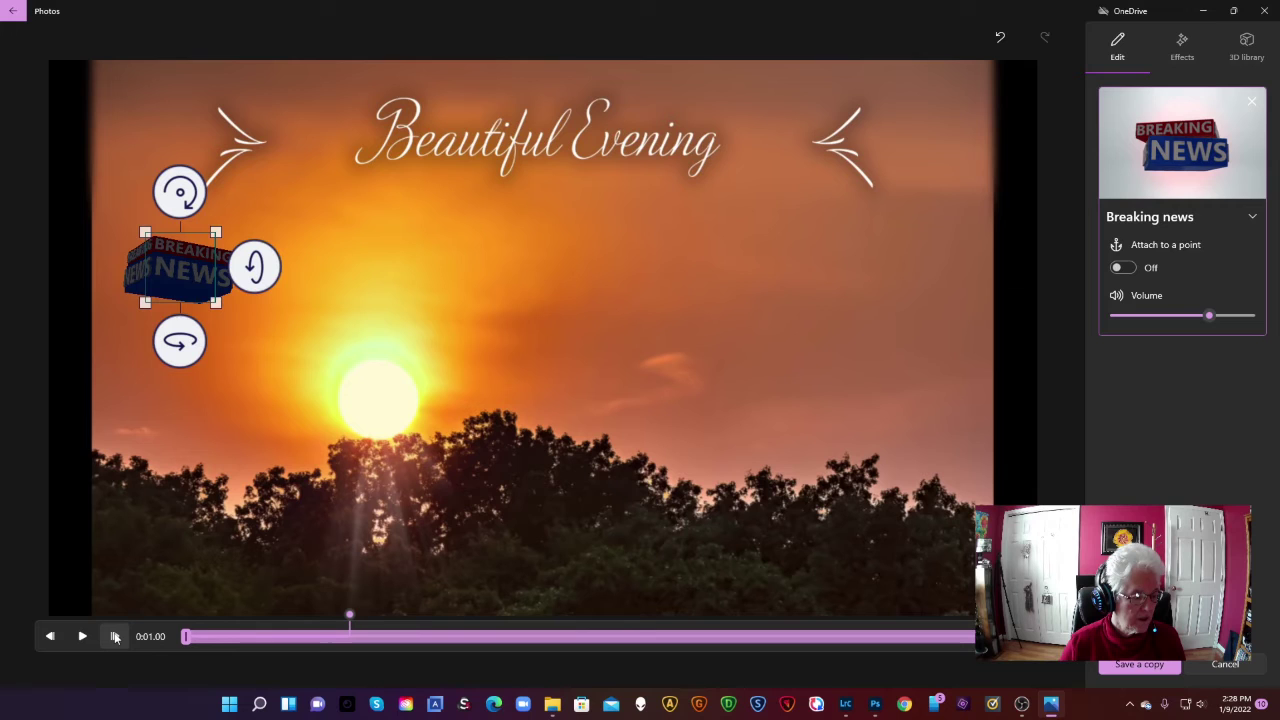
pyautogui.click(194, 616)
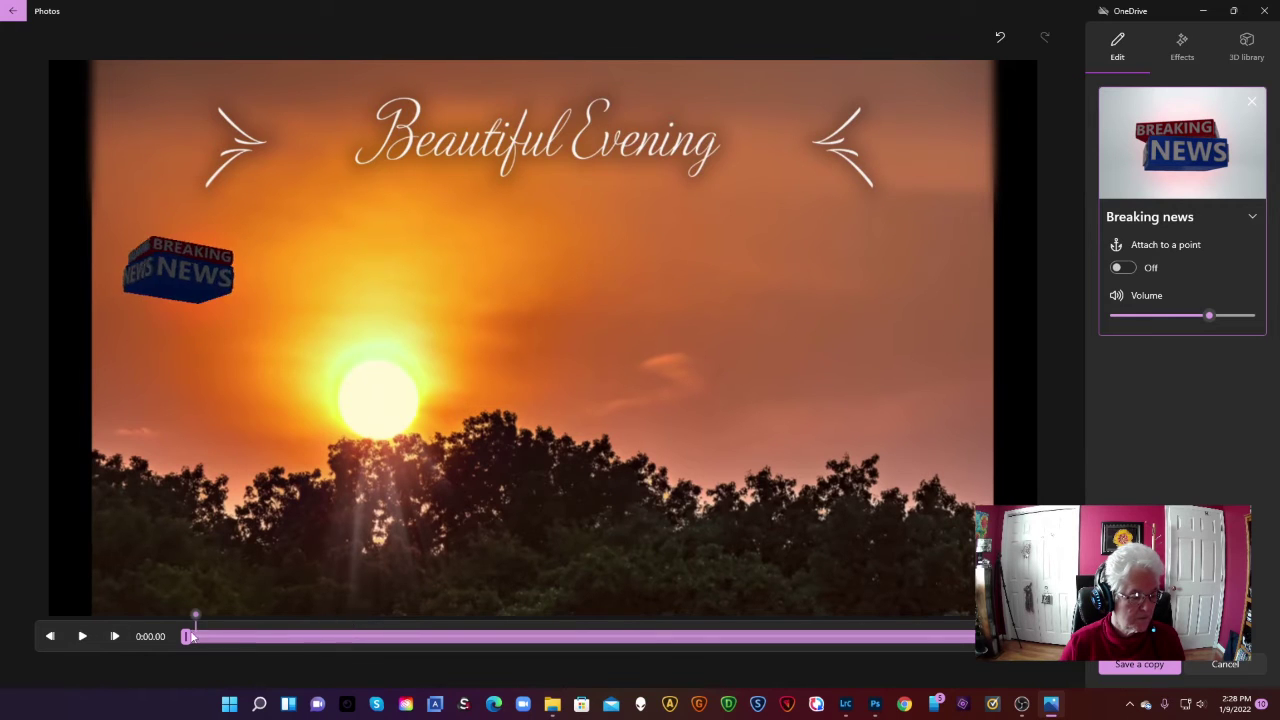
pyautogui.click(82, 637)
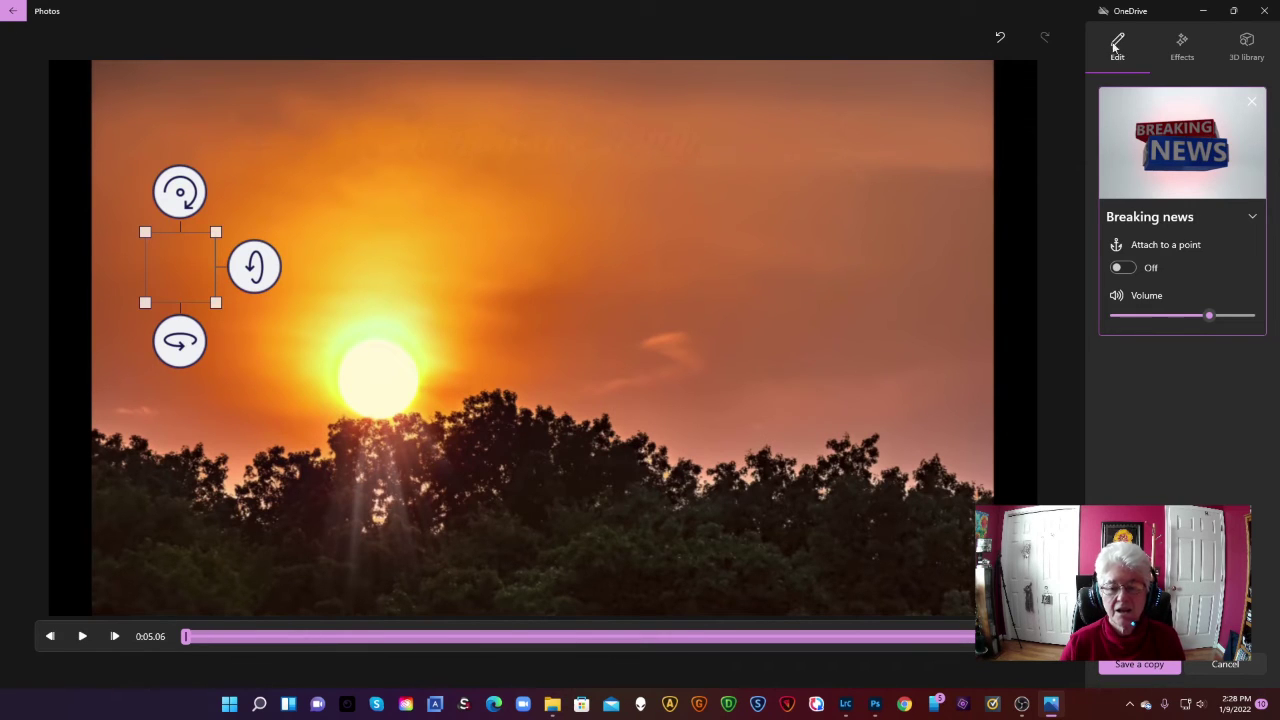
pyautogui.click(1182, 45)
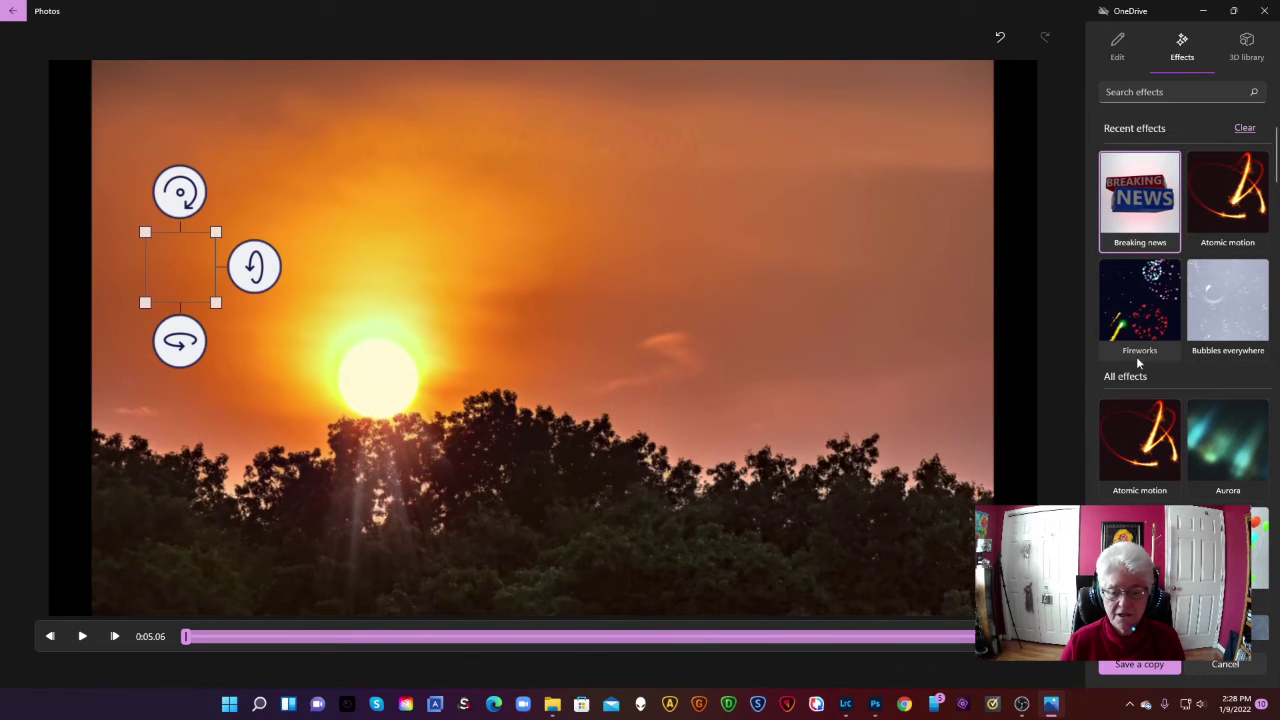
# - Scroll down the All effects list to reach the Sparks on impact effect
pyautogui.scroll(-2, 1137, 425)
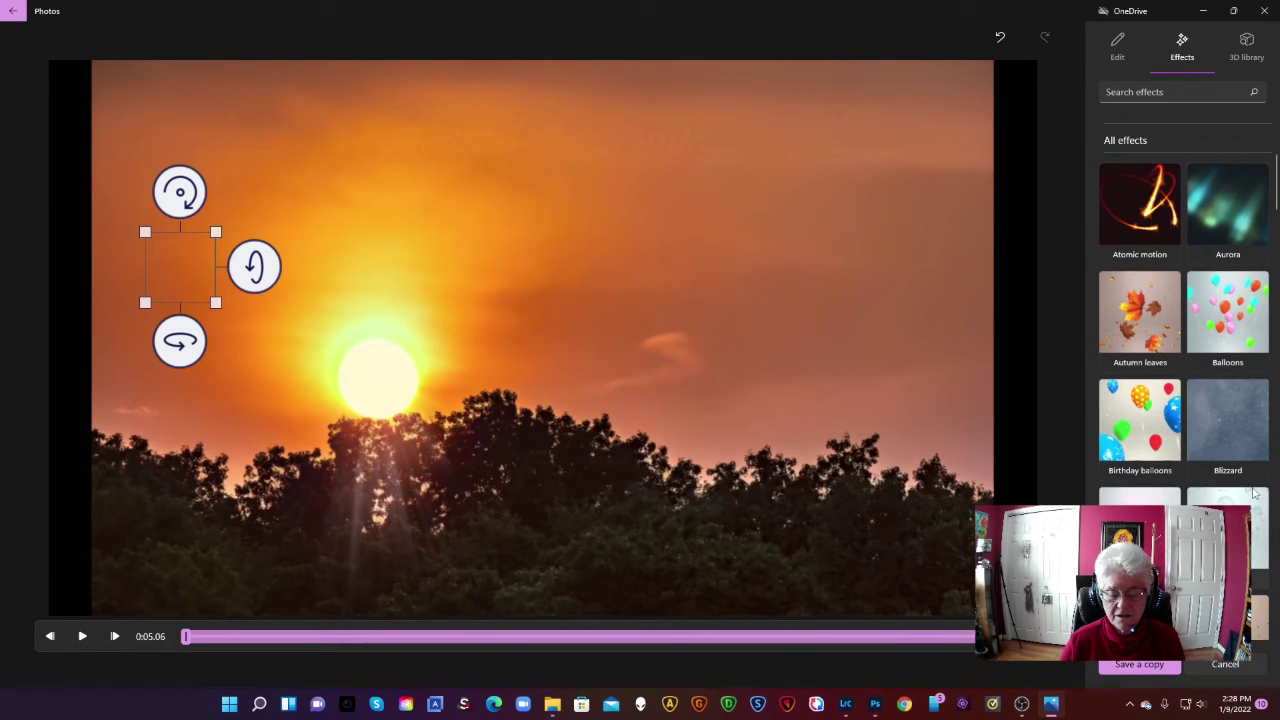
pyautogui.scroll(-6, 1255, 495)
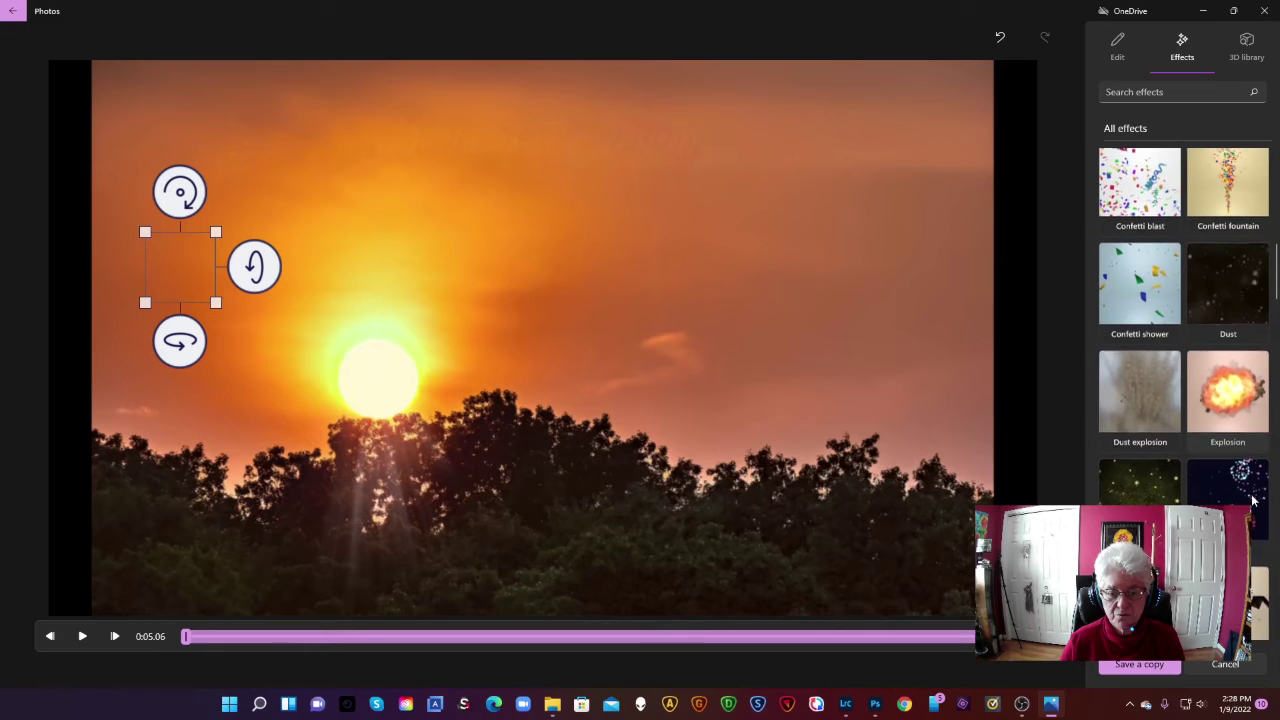
pyautogui.scroll(-2, 1255, 500)
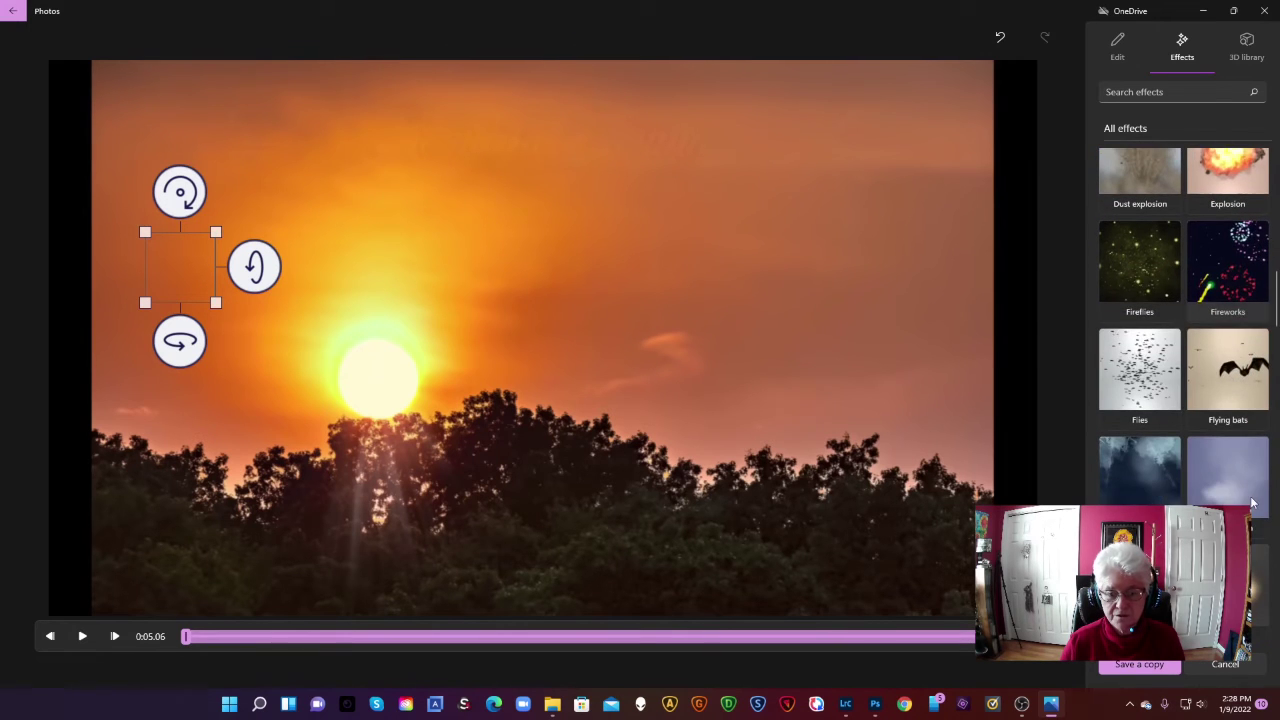
pyautogui.scroll(-3, 1255, 500)
pyautogui.scroll(-4, 1255, 500)
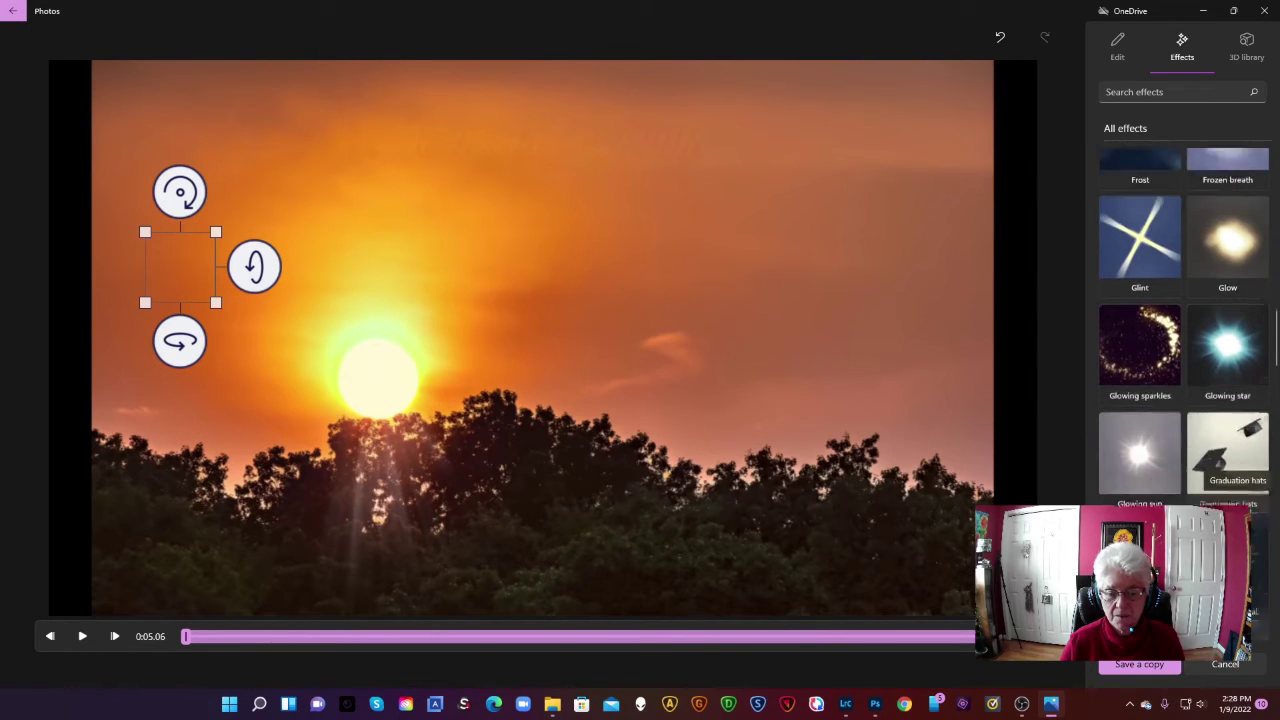
pyautogui.scroll(-2, 1222, 500)
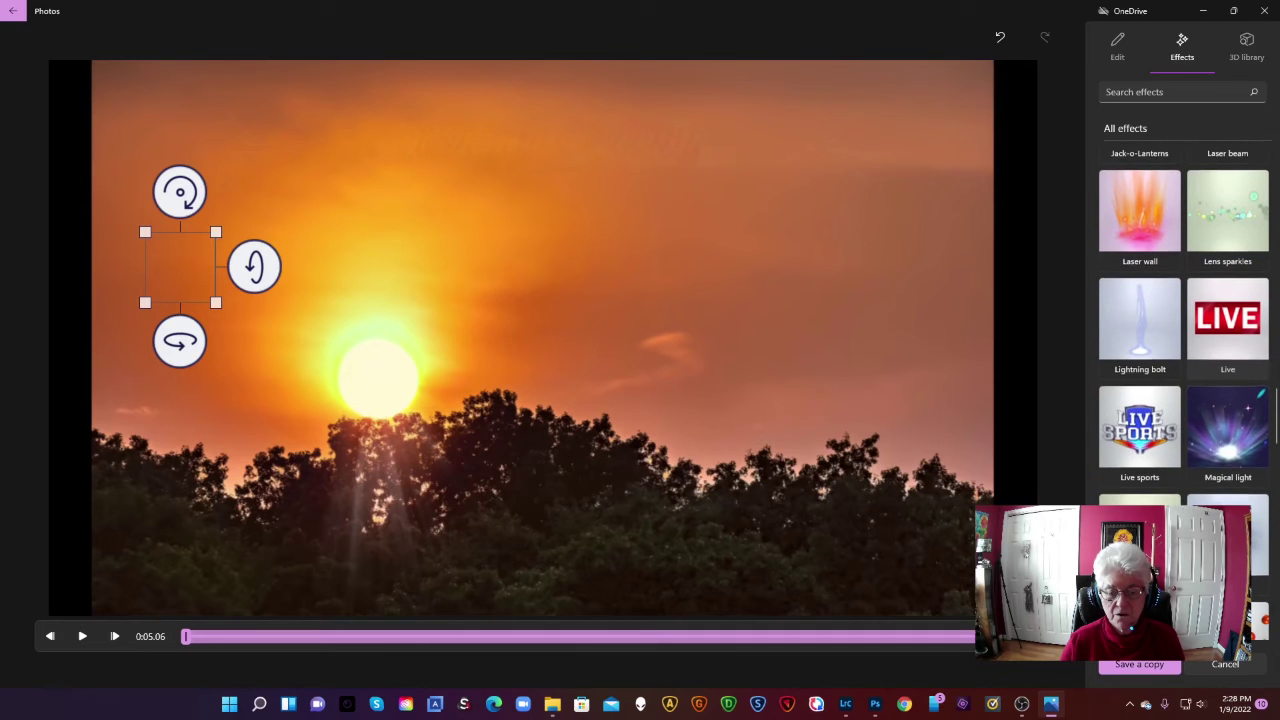
pyautogui.scroll(-3, 1220, 497)
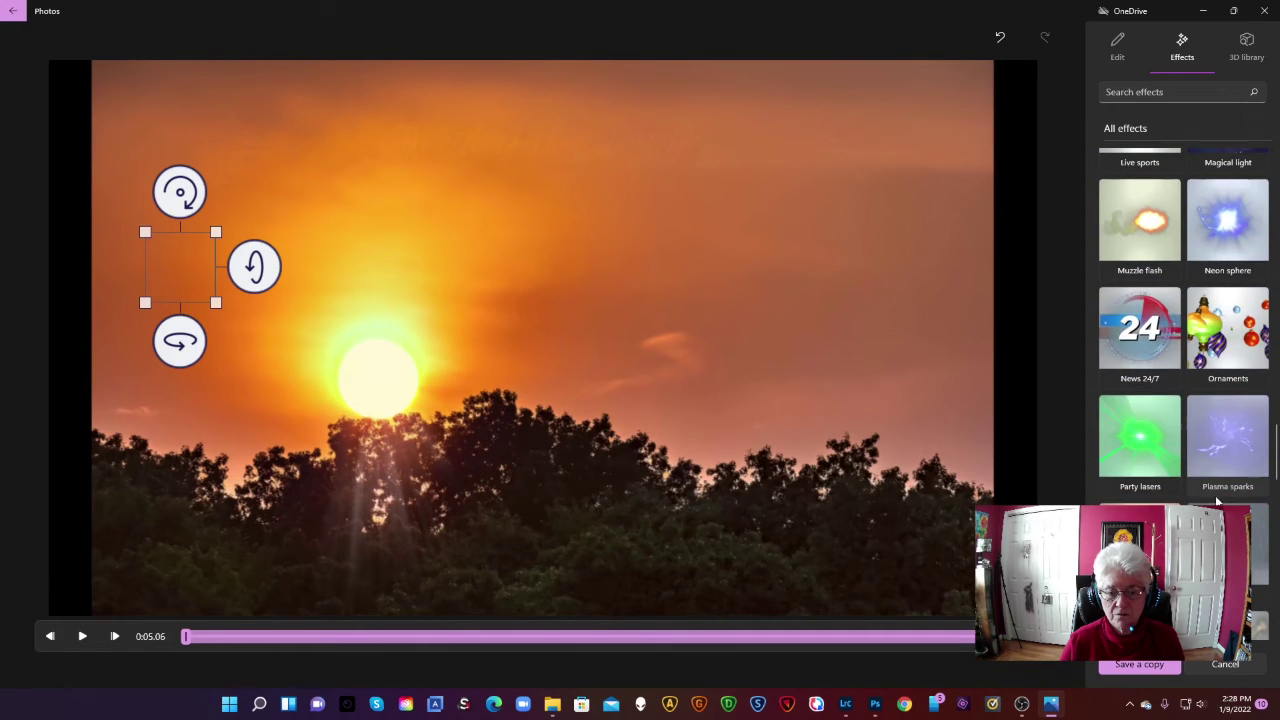
pyautogui.scroll(-2, 1217, 500)
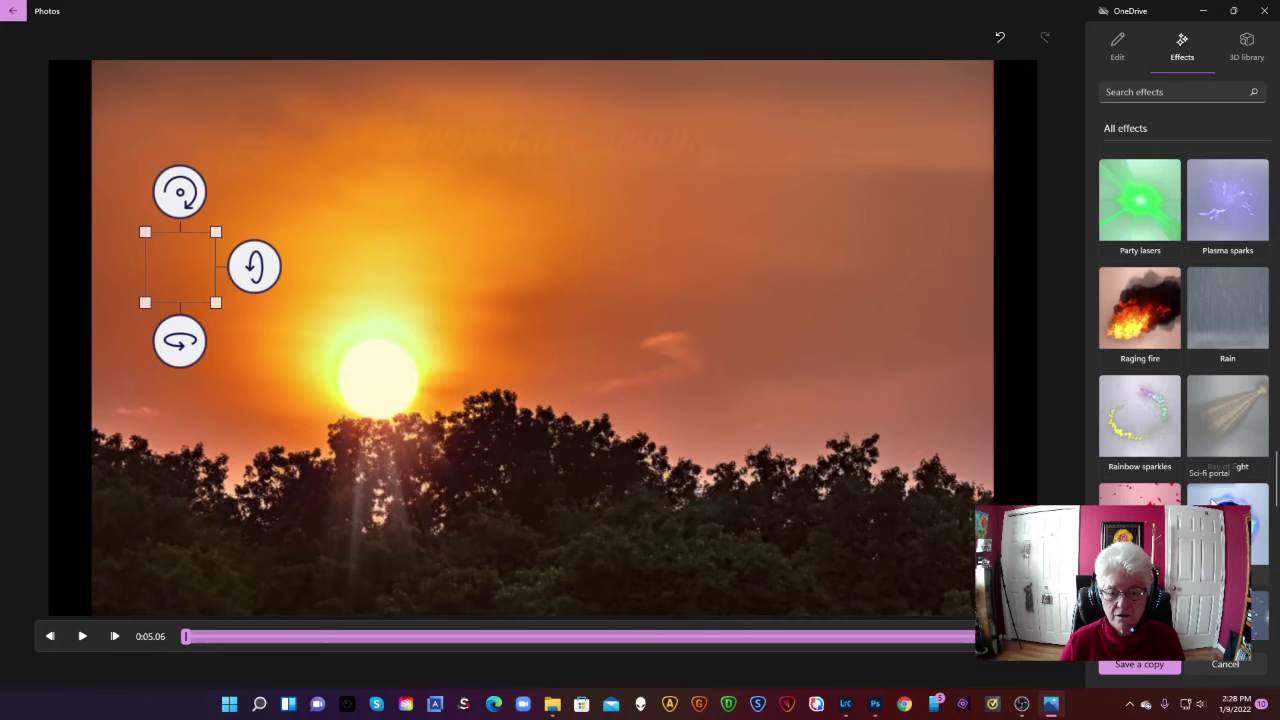
pyautogui.scroll(-3, 1155, 420)
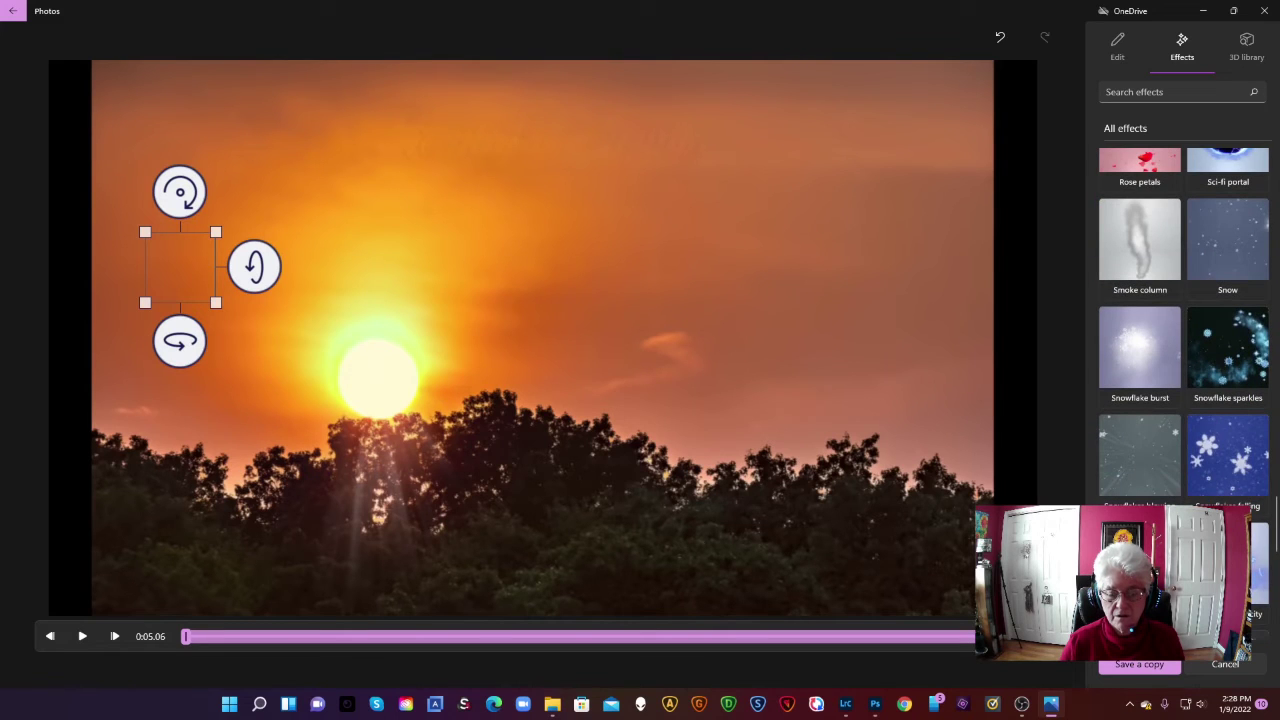
pyautogui.scroll(-3, 1183, 400)
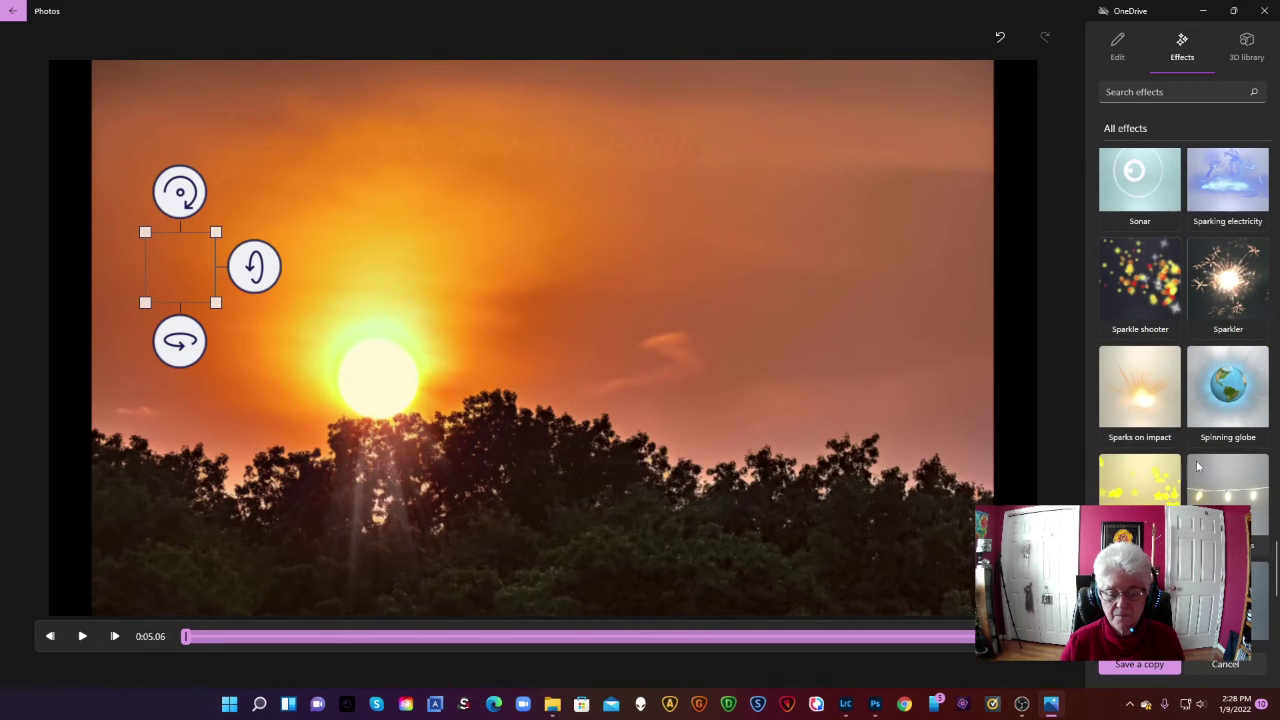
# - Add Sparks on impact over the trees at right and preview from the start
pyautogui.click(1150, 402)
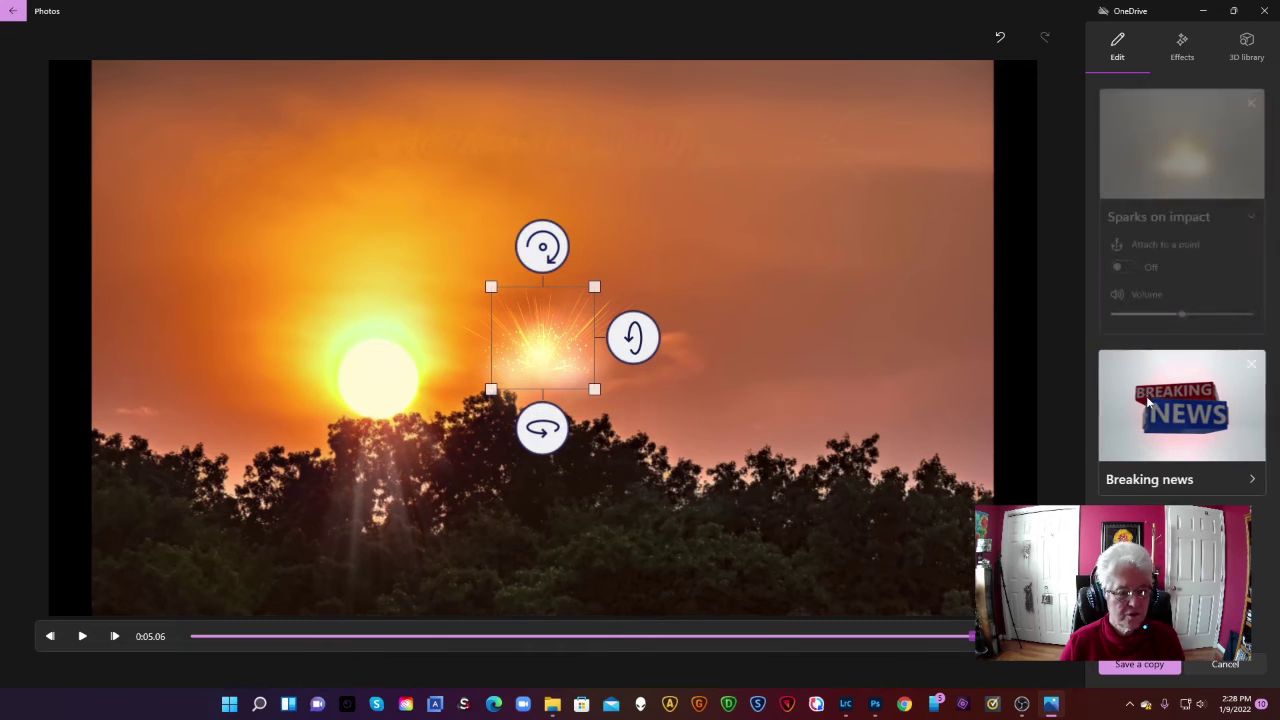
pyautogui.moveTo(548, 370); pyautogui.dragTo(881, 488)
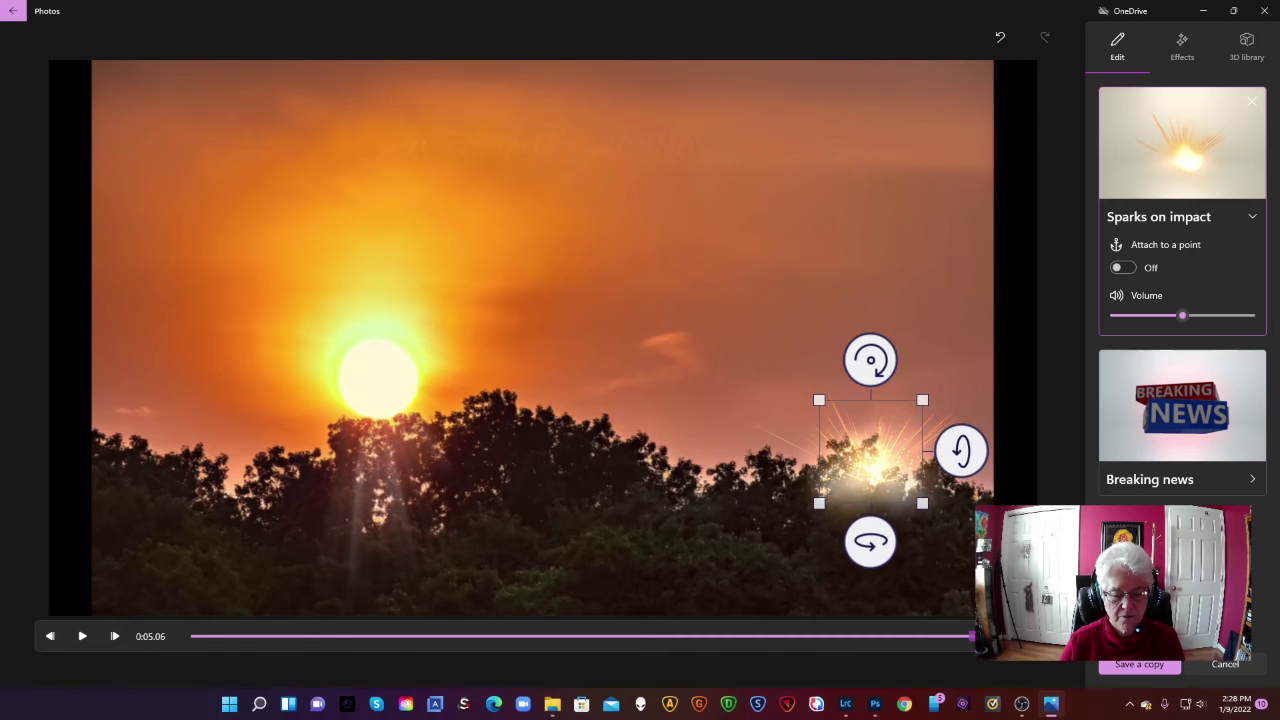
pyautogui.moveTo(972, 636); pyautogui.dragTo(178, 627)
pyautogui.click(50, 636)
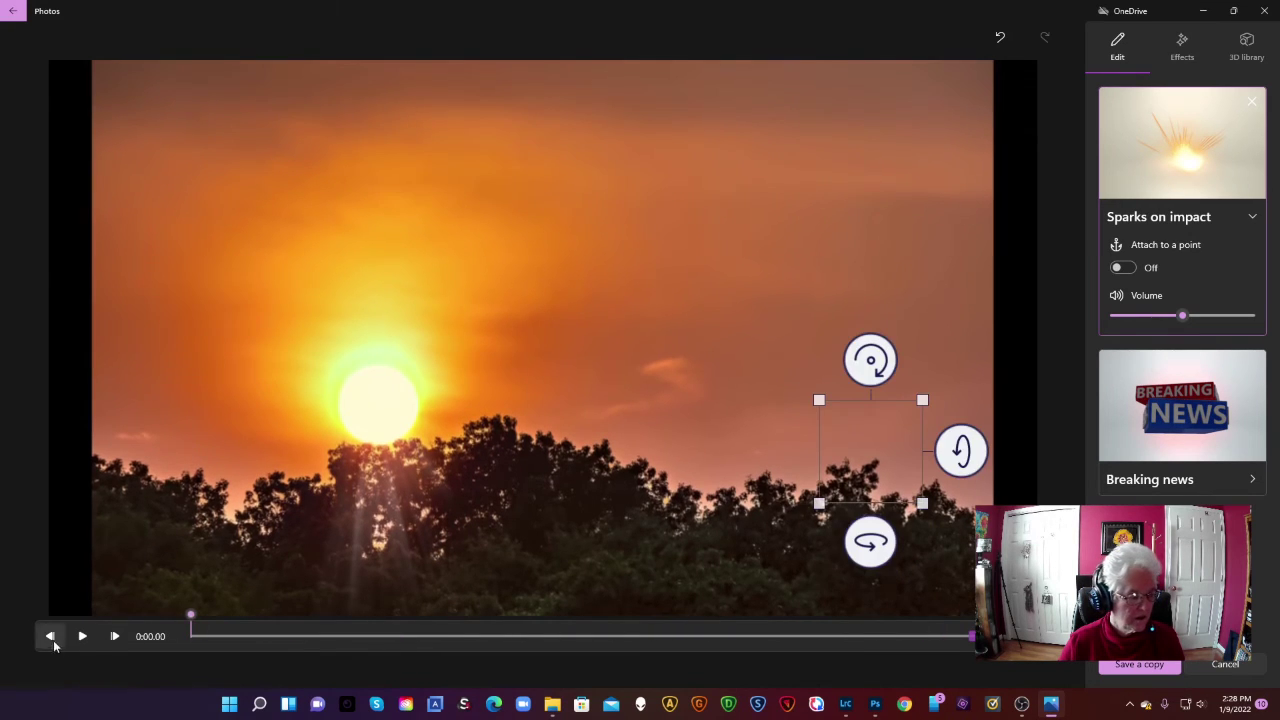
pyautogui.click(83, 637)
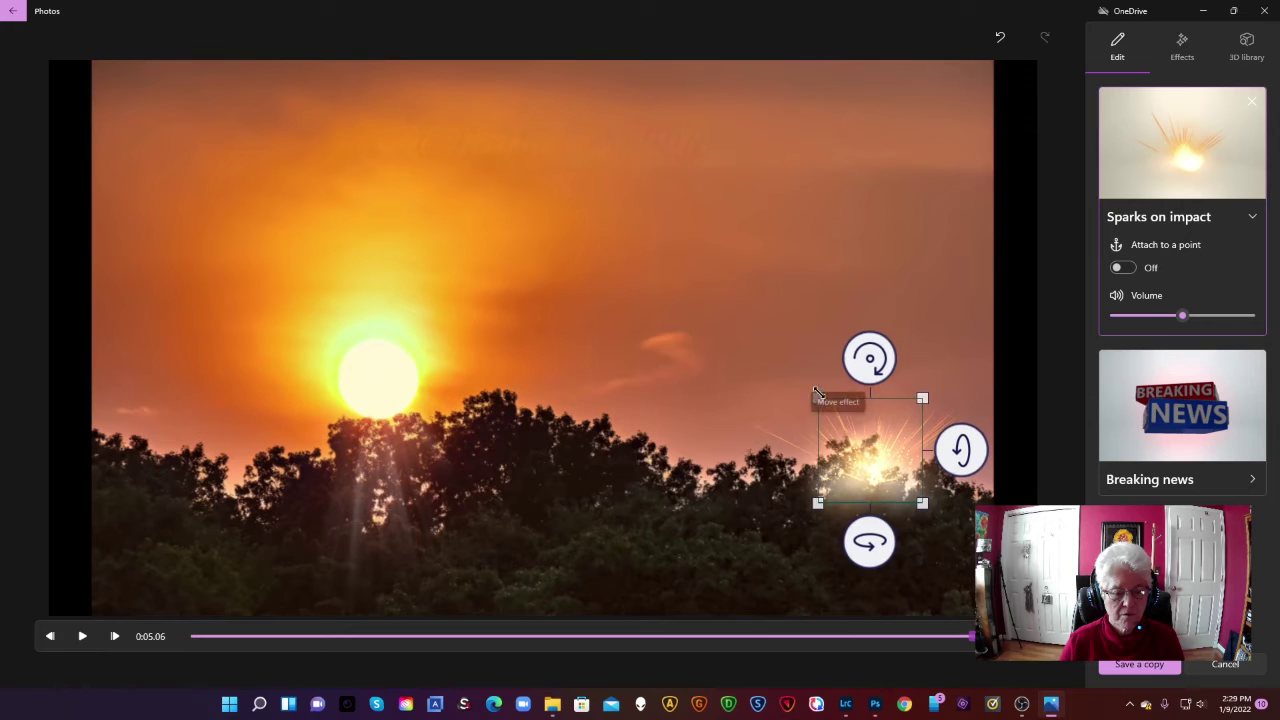
# - Enlarge the sparks, move them onto the treetops below the sun, and preview again
pyautogui.moveTo(818, 401); pyautogui.dragTo(762, 342)
pyautogui.click(966, 227)
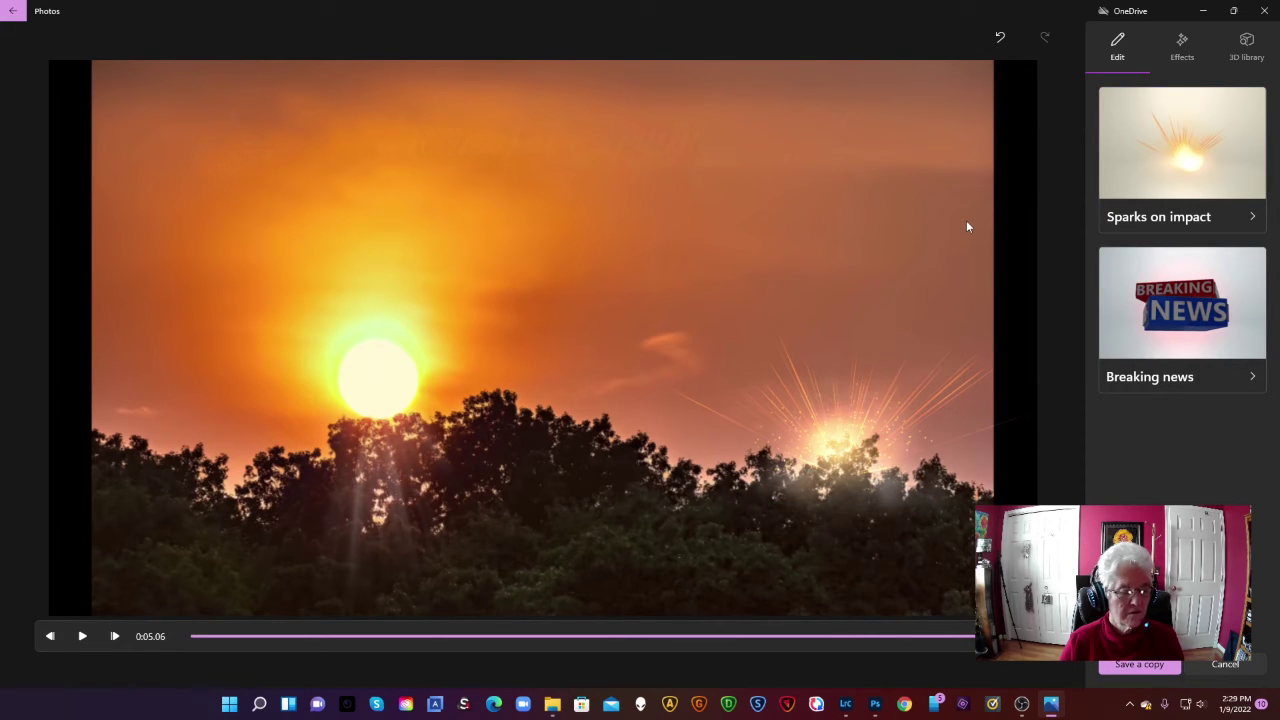
pyautogui.click(851, 460)
pyautogui.moveTo(836, 450); pyautogui.dragTo(383, 498)
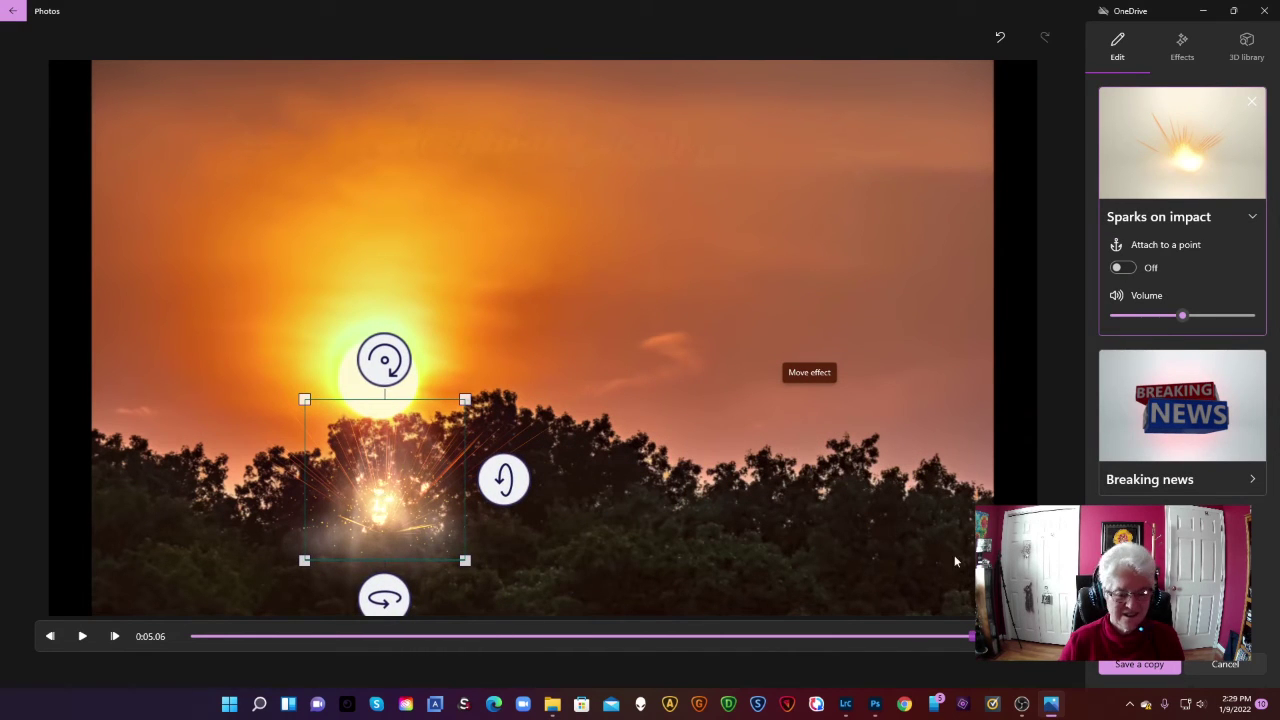
pyautogui.moveTo(264, 614); pyautogui.dragTo(127, 631)
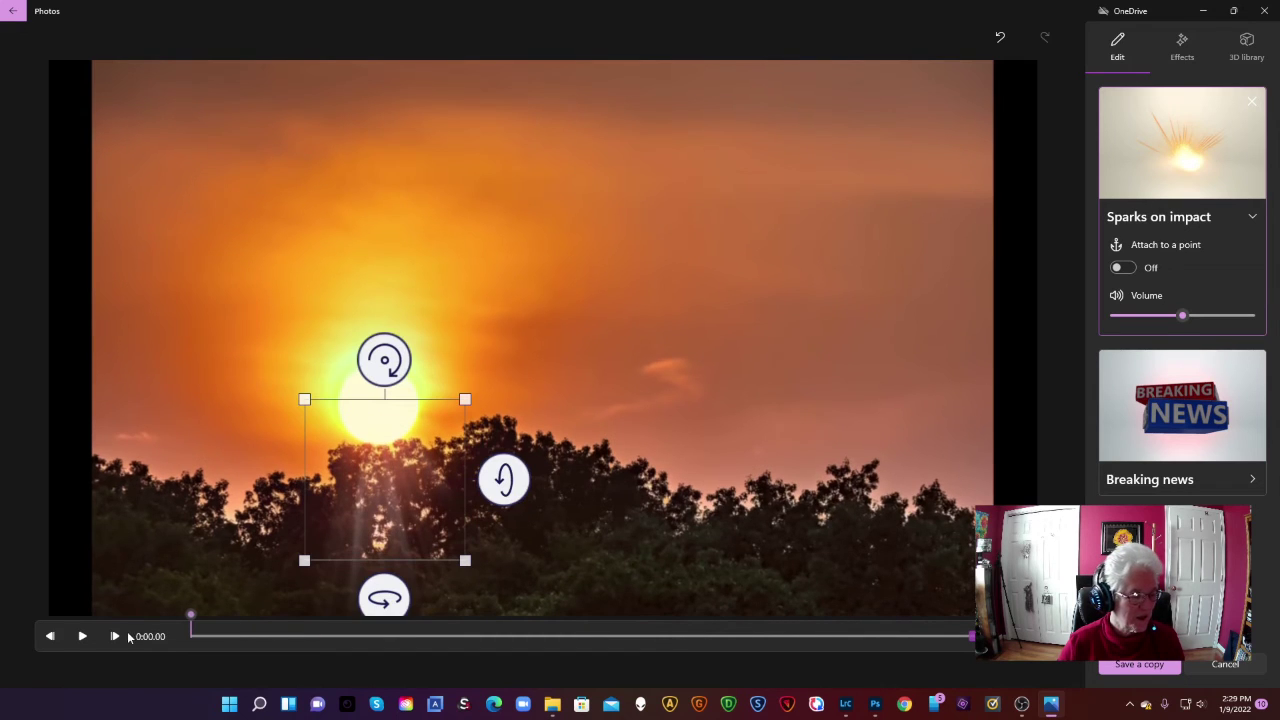
pyautogui.click(84, 636)
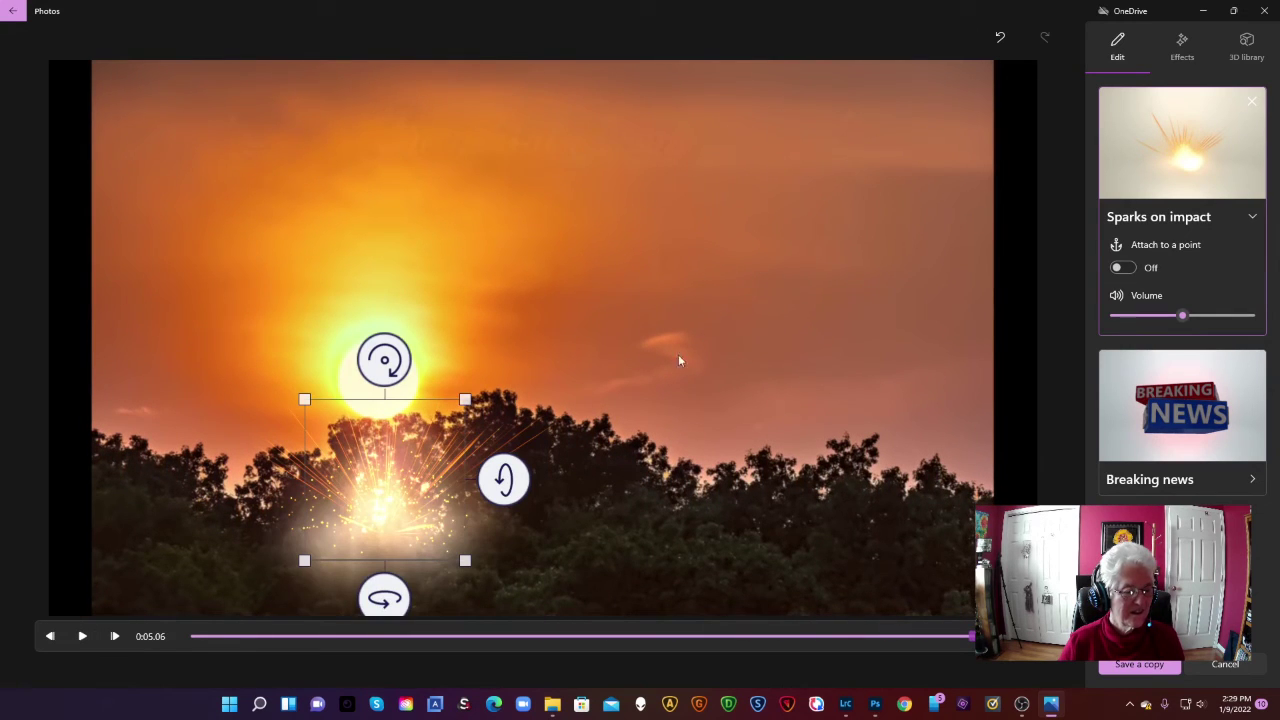
pyautogui.click(726, 337)
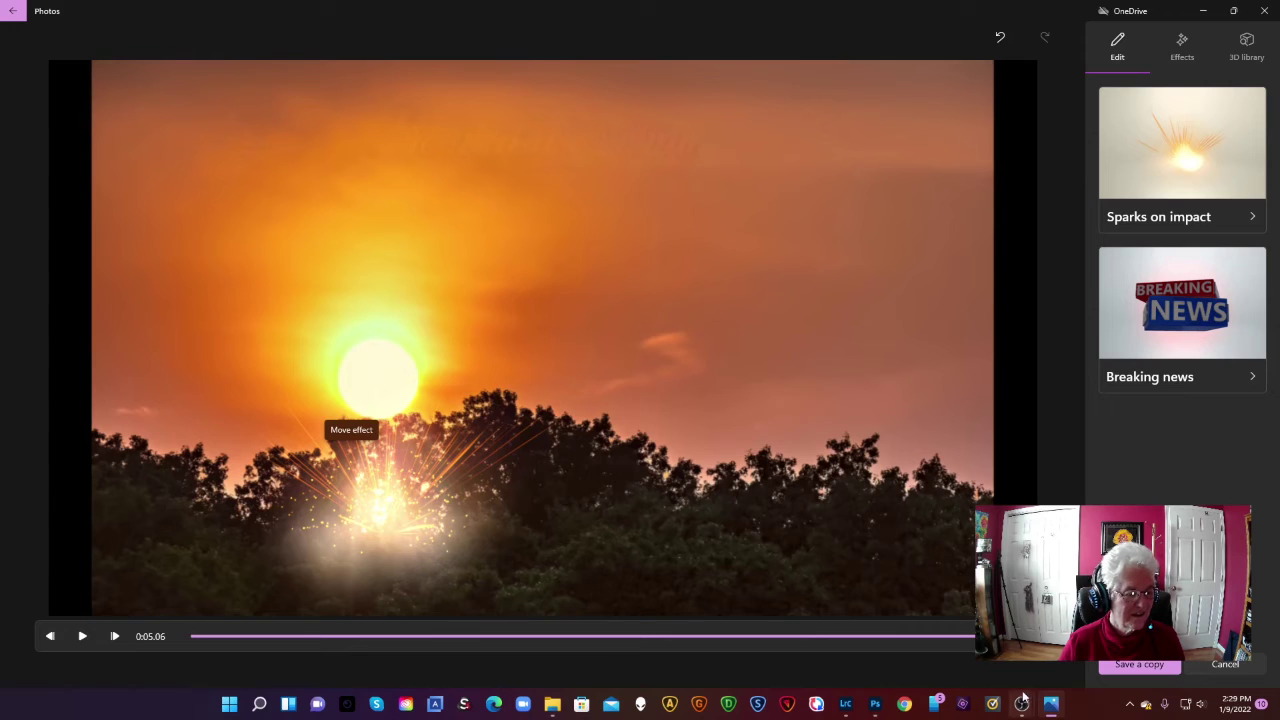
# - Export a copy of the video named 'Beautiful DayTake2'
pyautogui.click(1135, 665)
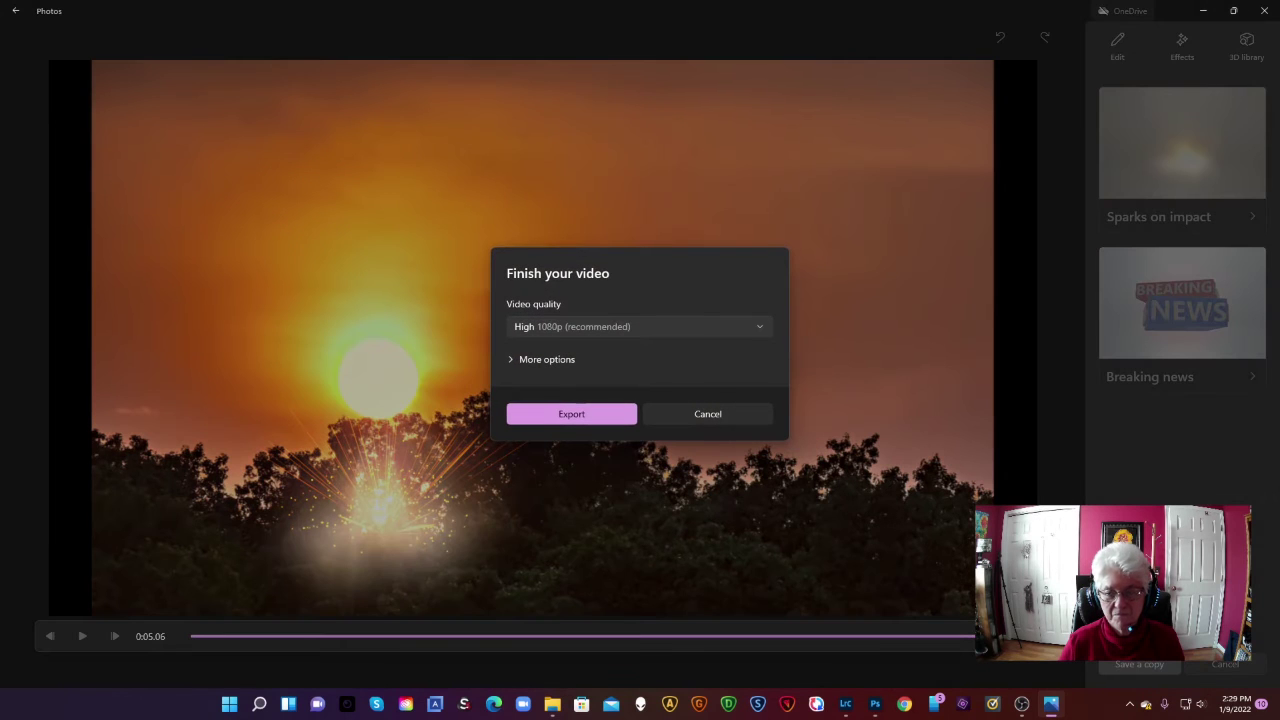
pyautogui.click(549, 414)
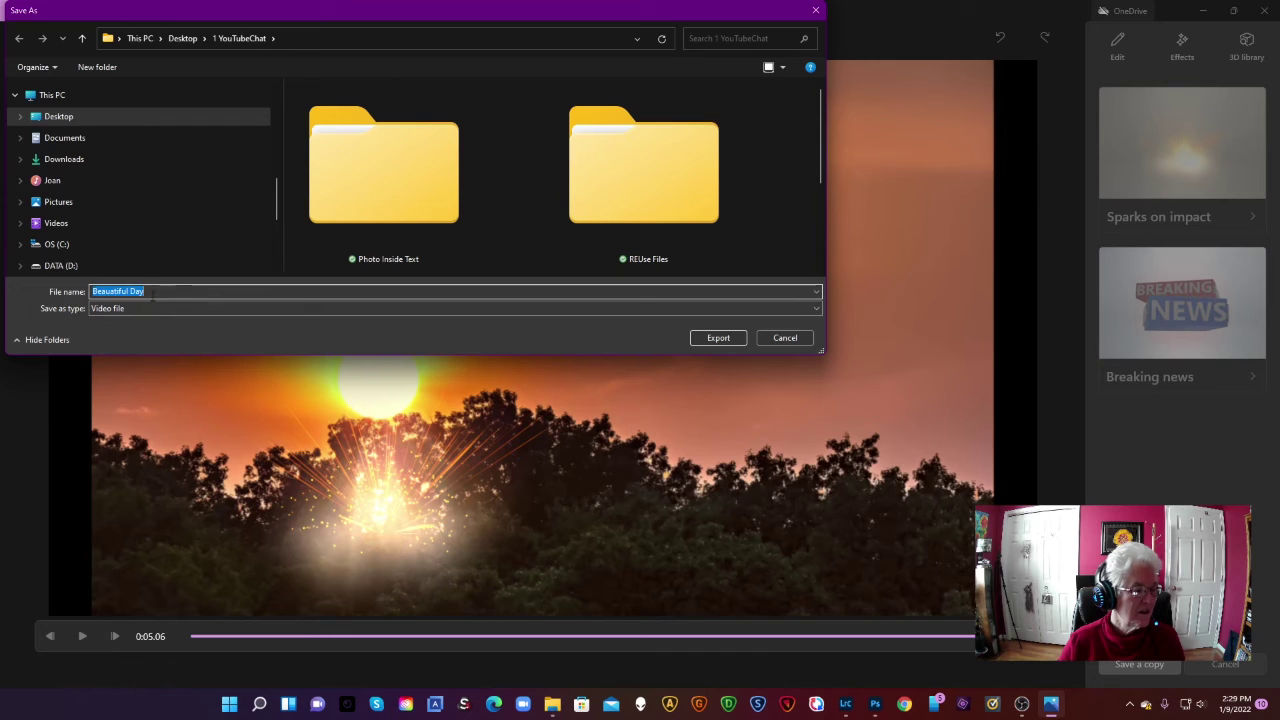
pyautogui.press('End')
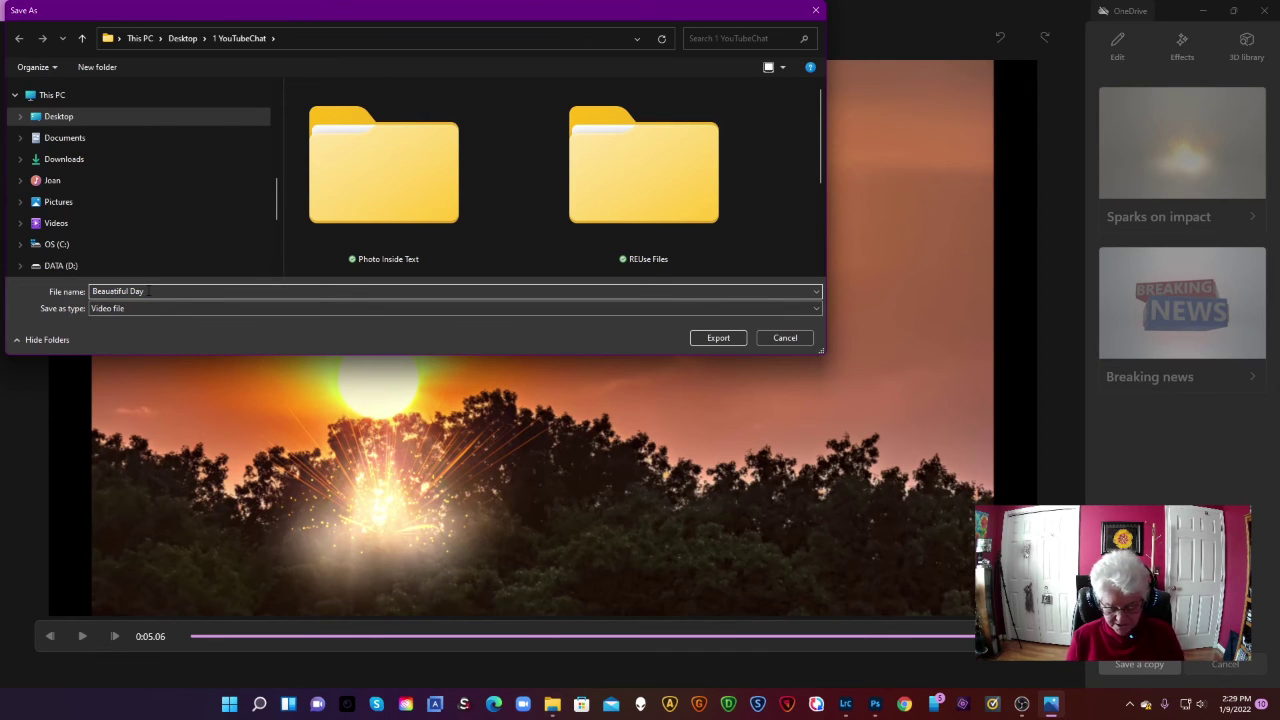
pyautogui.write('Take2')
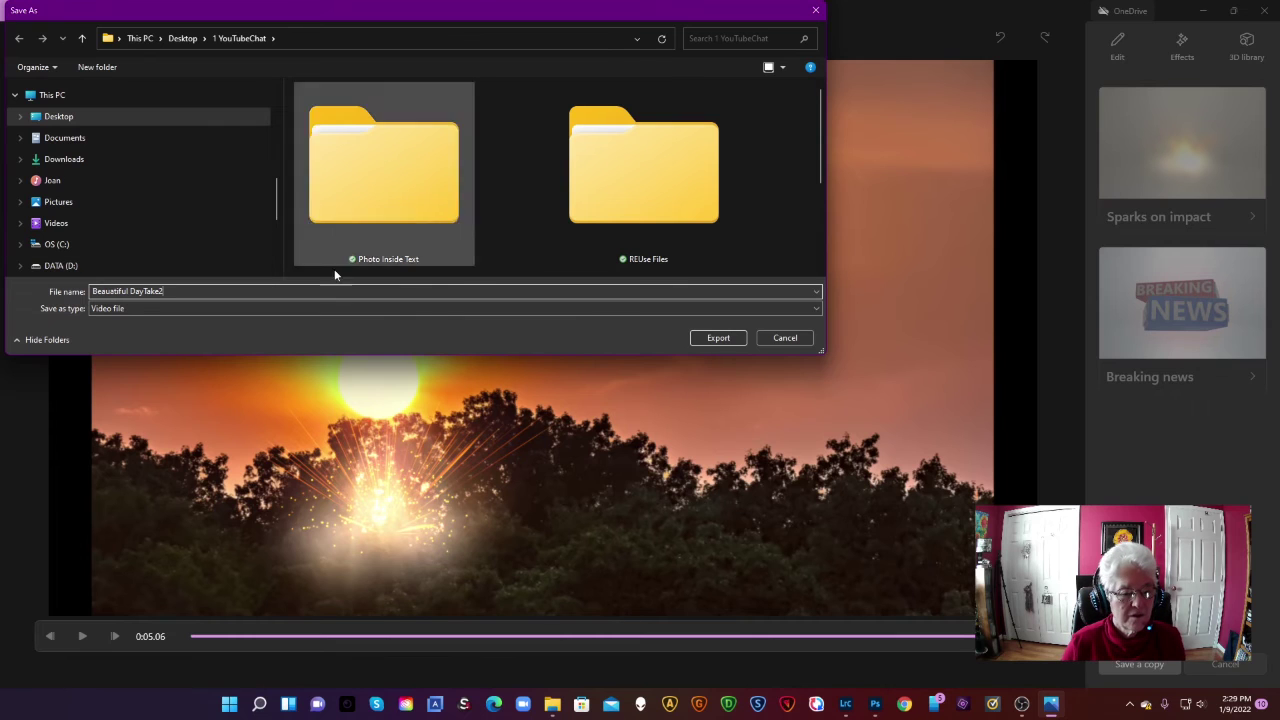
pyautogui.click(720, 338)
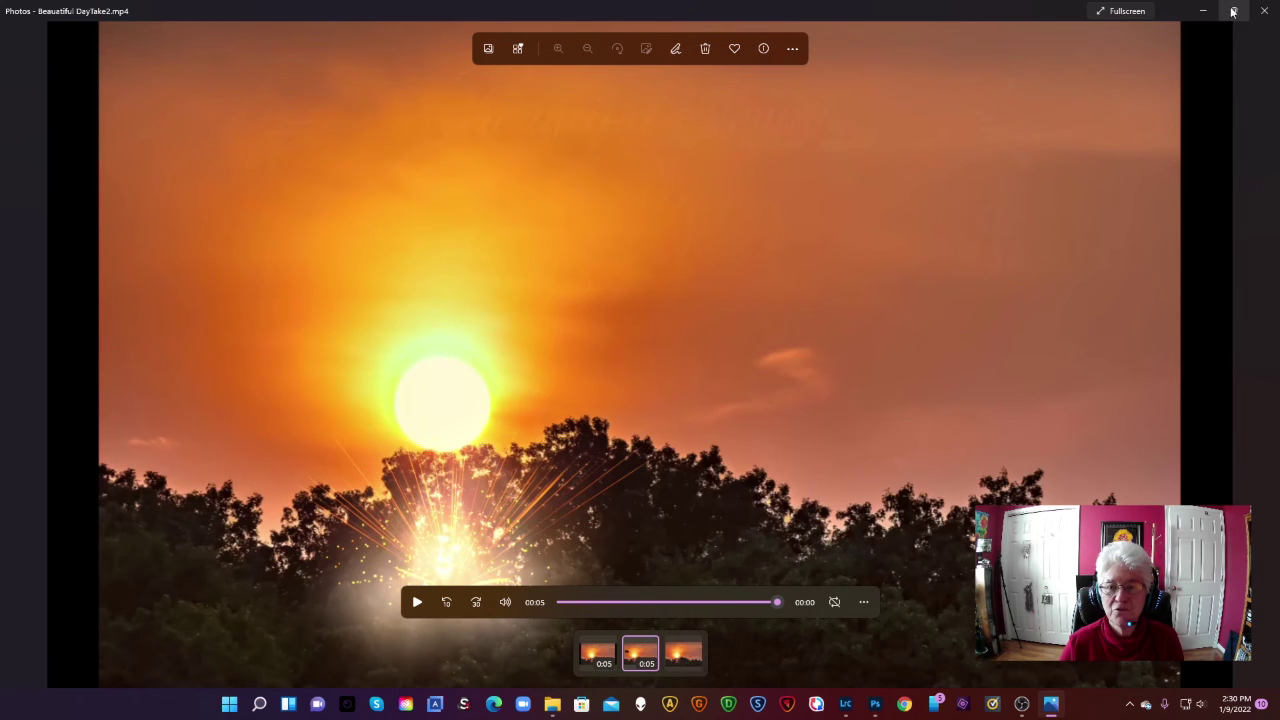
# - Minimize the Photos viewer once the exported video finishes playing
pyautogui.click(1190, 12)
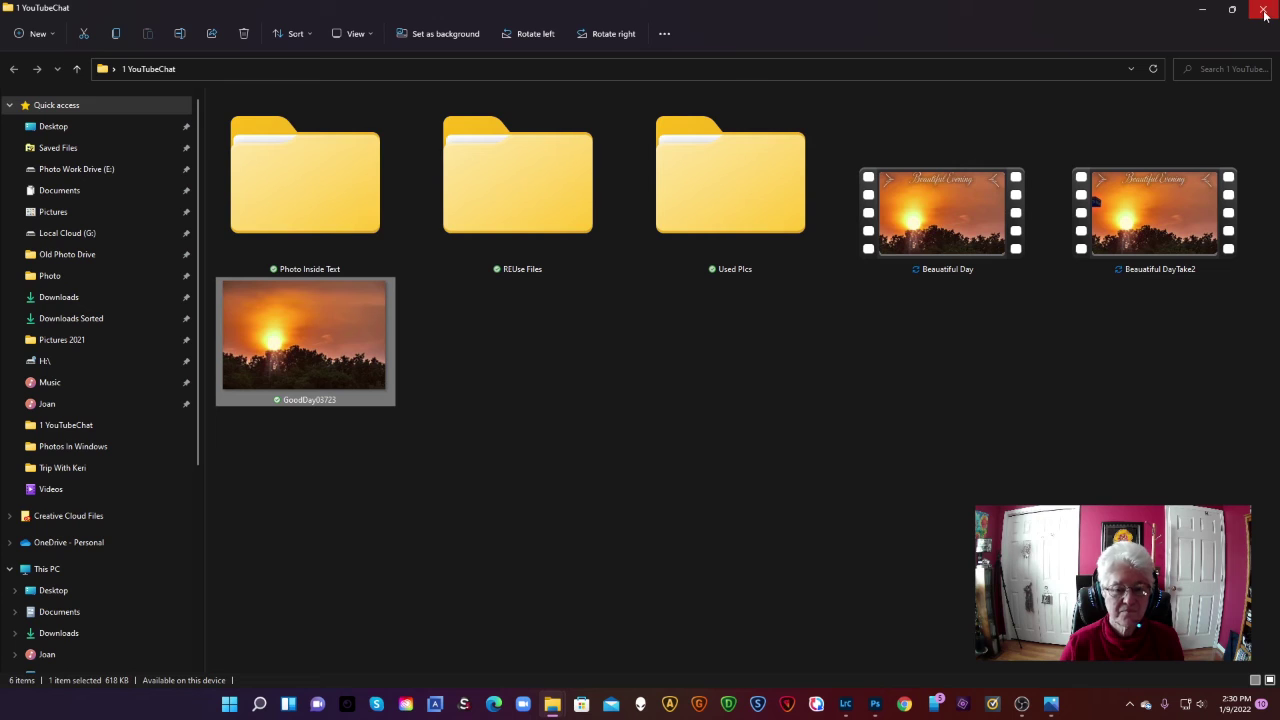
# - Minimize the 1 YouTubeChat File Explorer window to reveal the desktop
pyautogui.click(1200, 10)
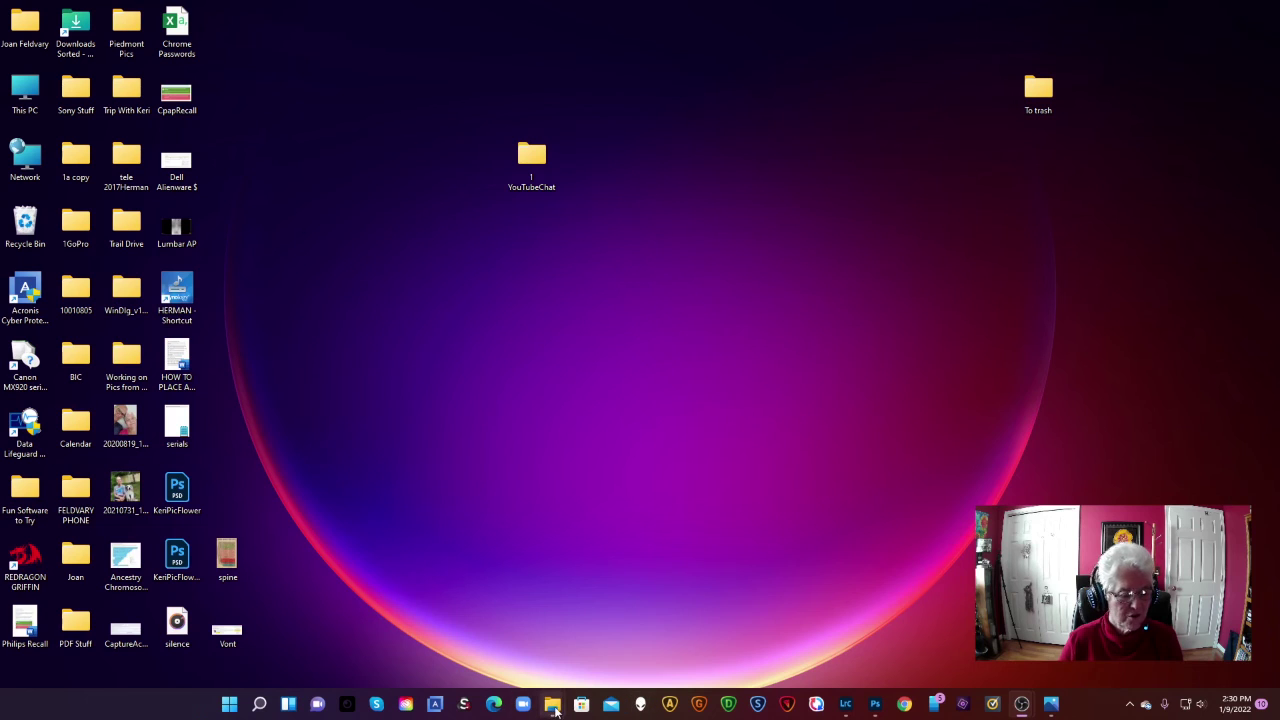
pyautogui.moveTo(557, 708)
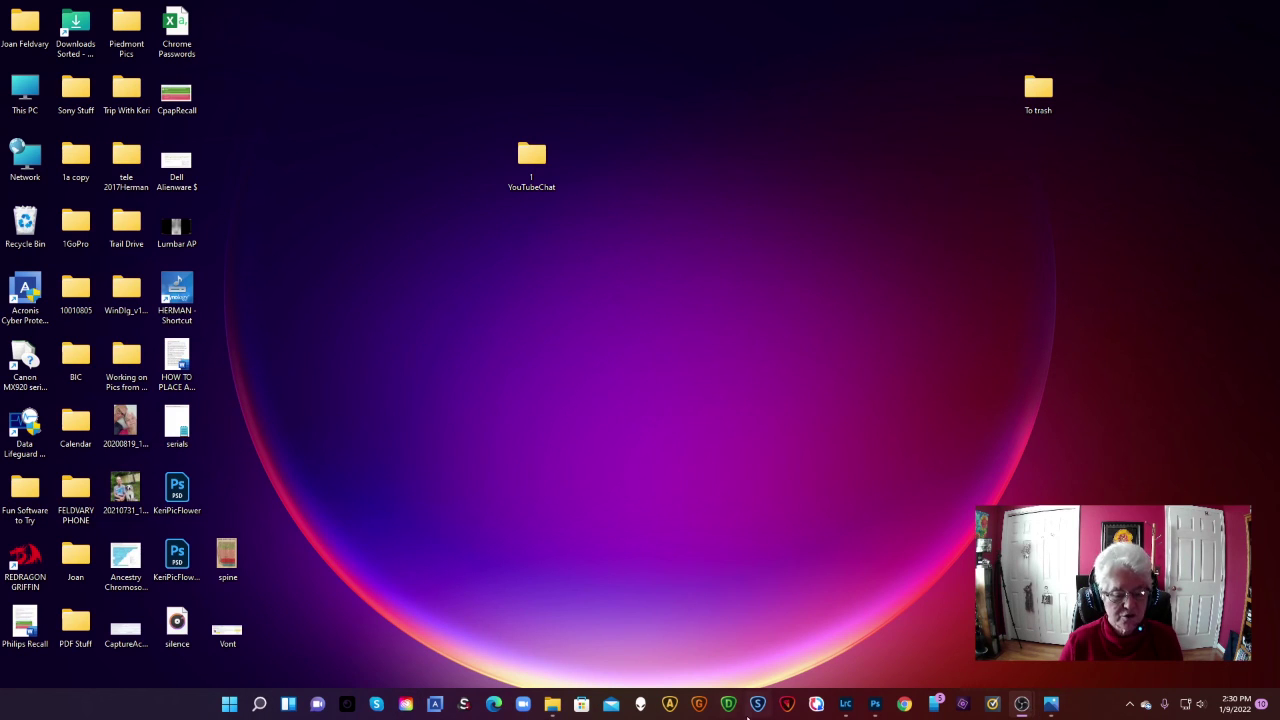
# - Bring Photoshop forward and switch to the JCC Thanks.jpg image
pyautogui.click(876, 706)
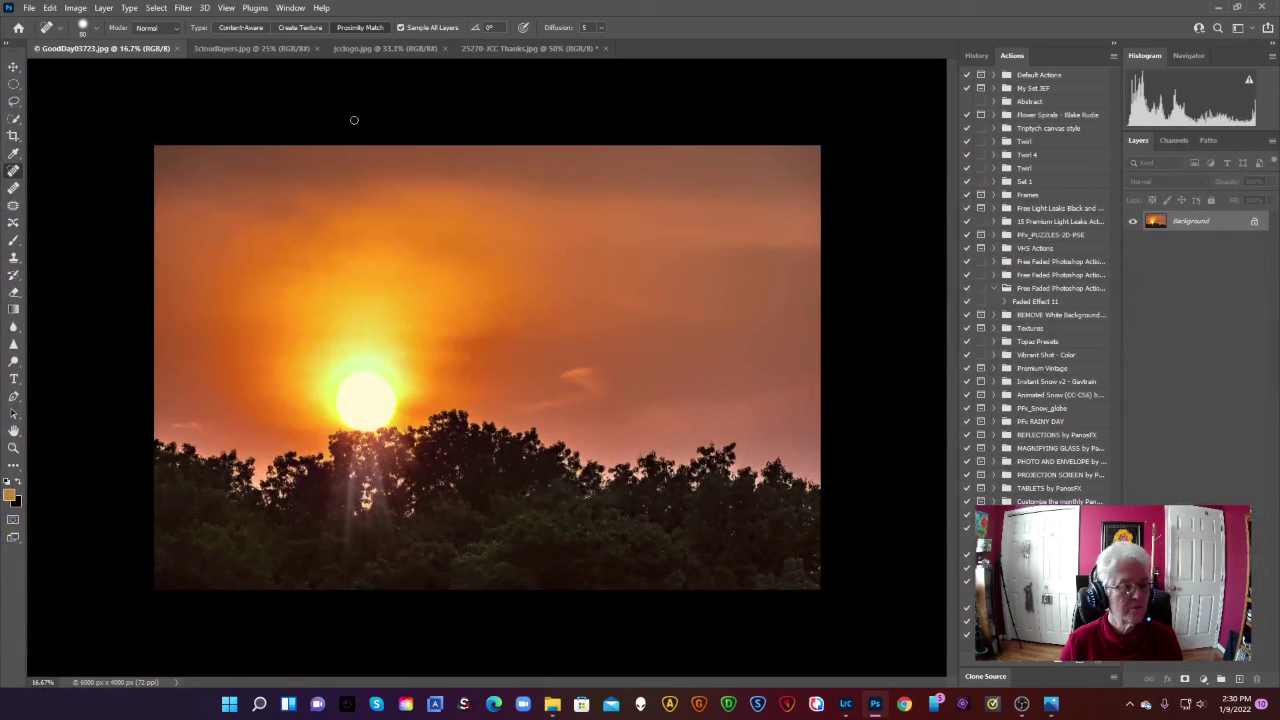
pyautogui.click(517, 48)
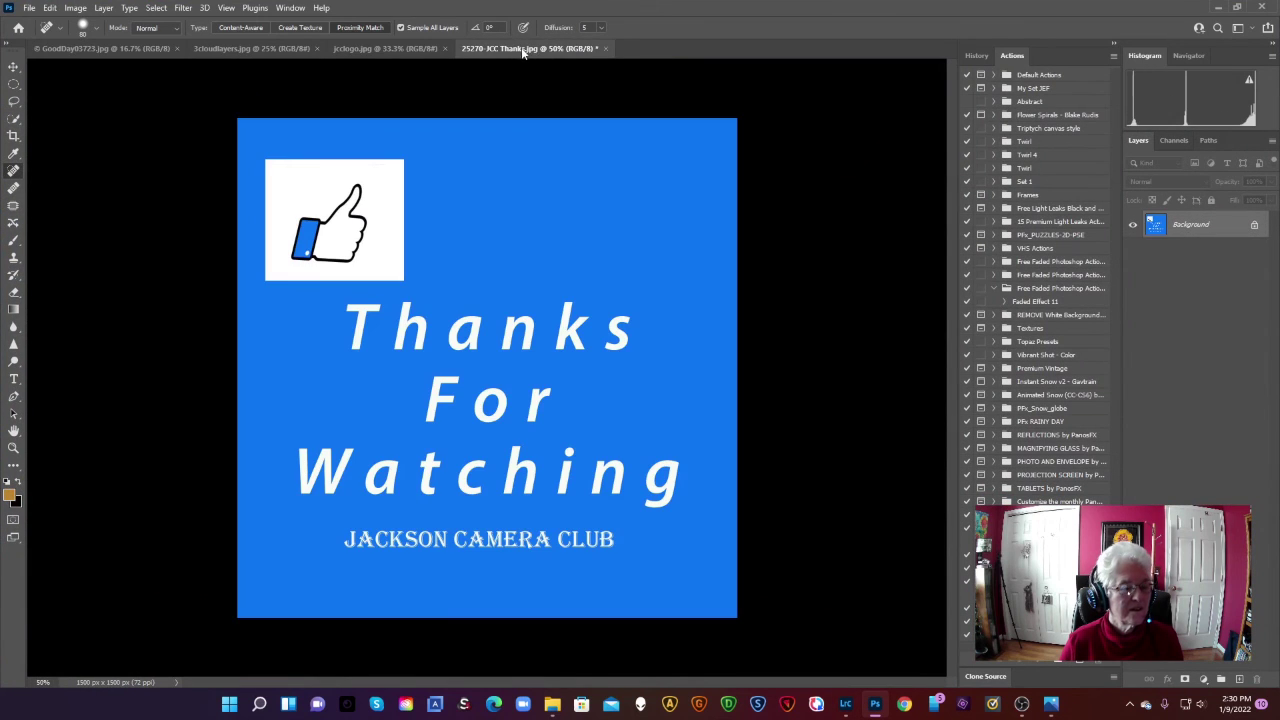